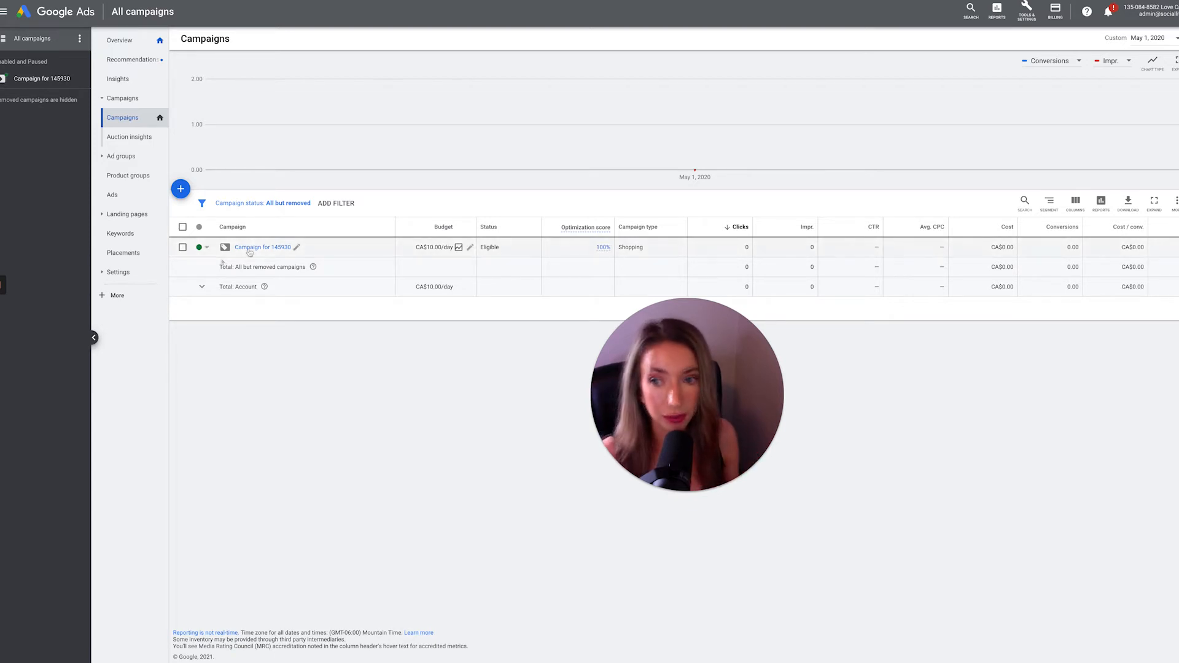
- Start a new campaign with the Sales goal and the Search campaign type
{"action": "left_click", "coordinate": [181, 191]}
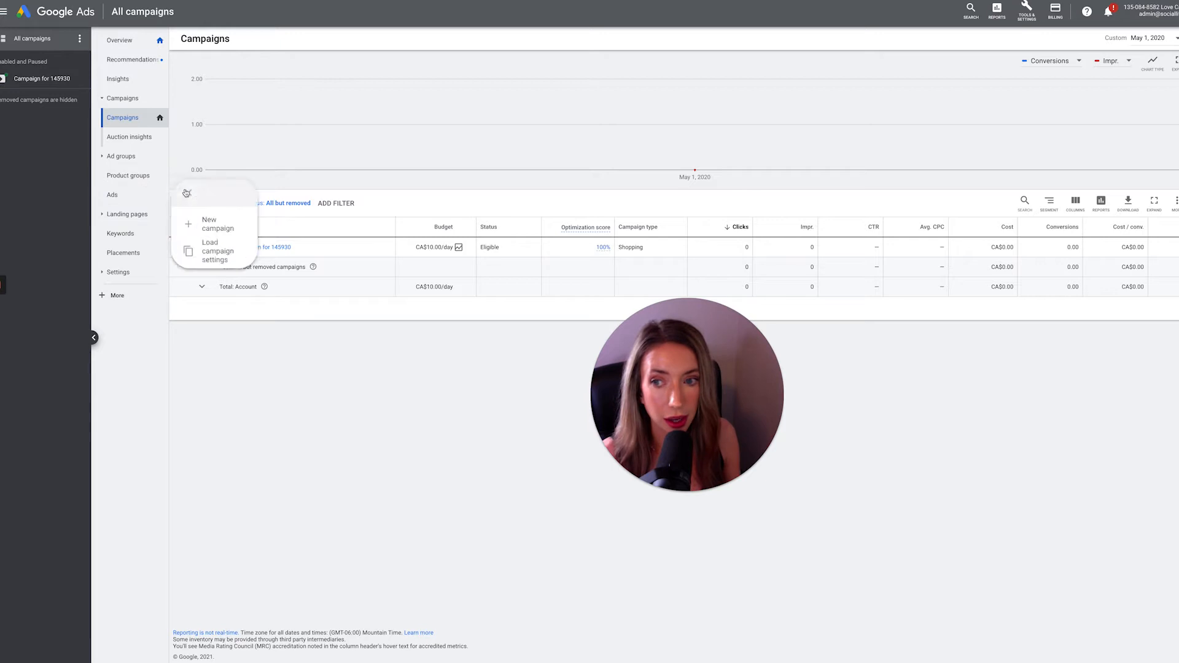
{"action": "left_click", "coordinate": [218, 232]}
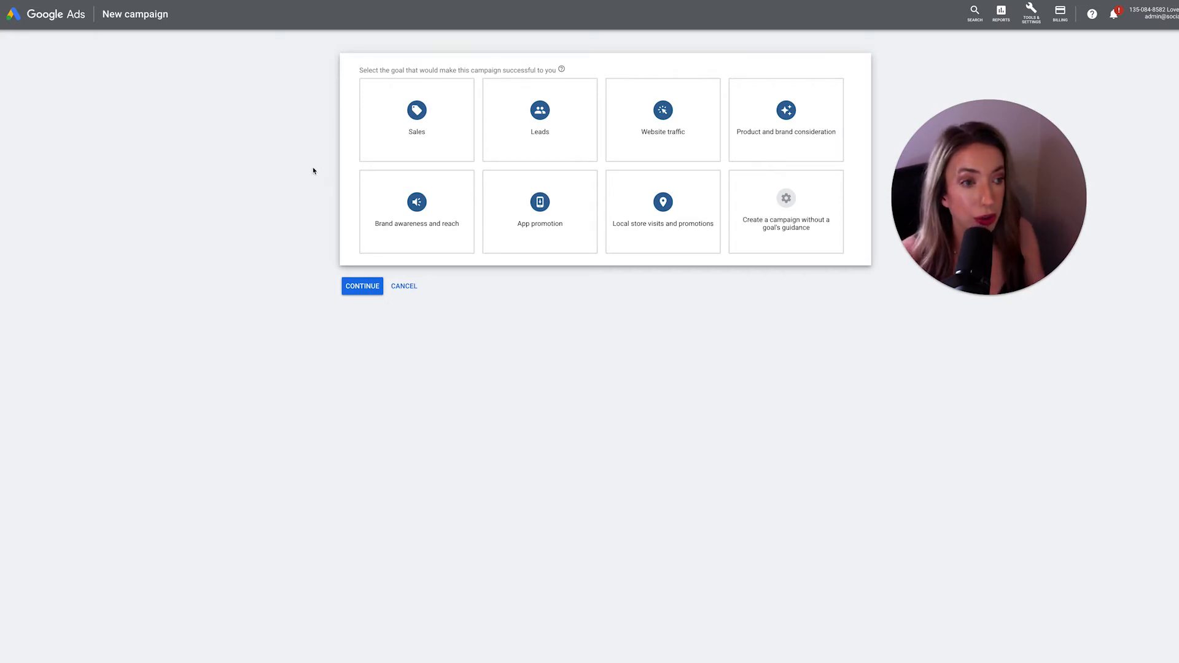
{"action": "left_click", "coordinate": [402, 150]}
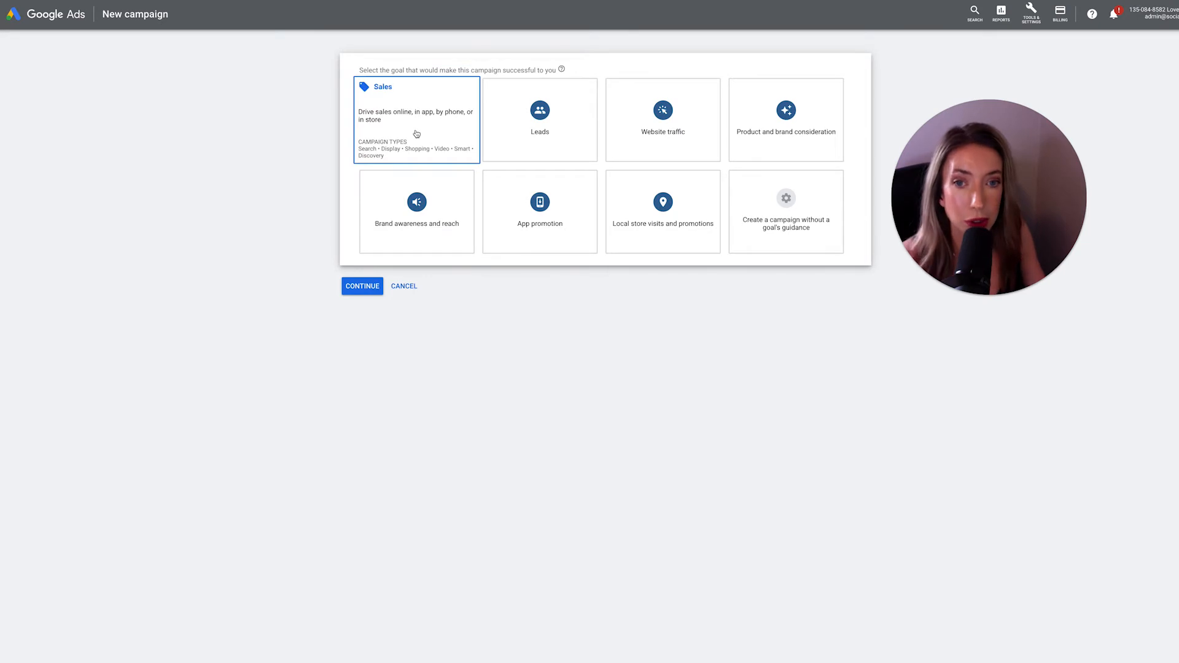
{"action": "left_click", "coordinate": [416, 134]}
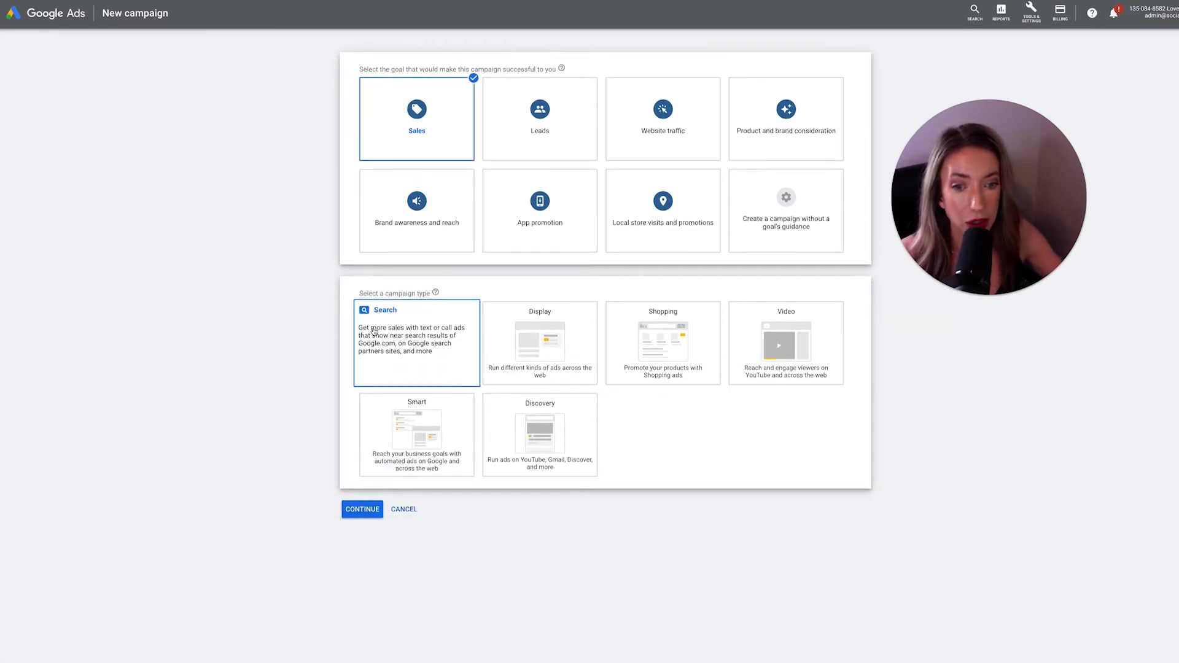
{"action": "left_click", "coordinate": [403, 346]}
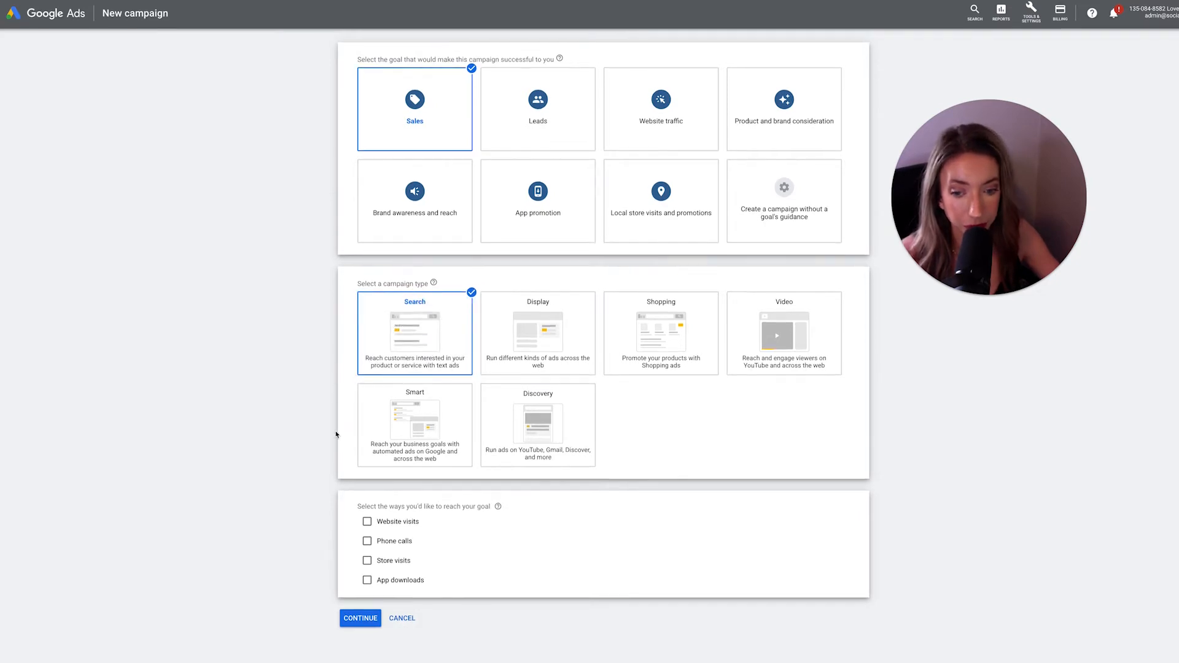
- Choose website visits as the way to reach the goal, enter lovecatnip.com as the business website, and continue
{"action": "left_click", "coordinate": [367, 523]}
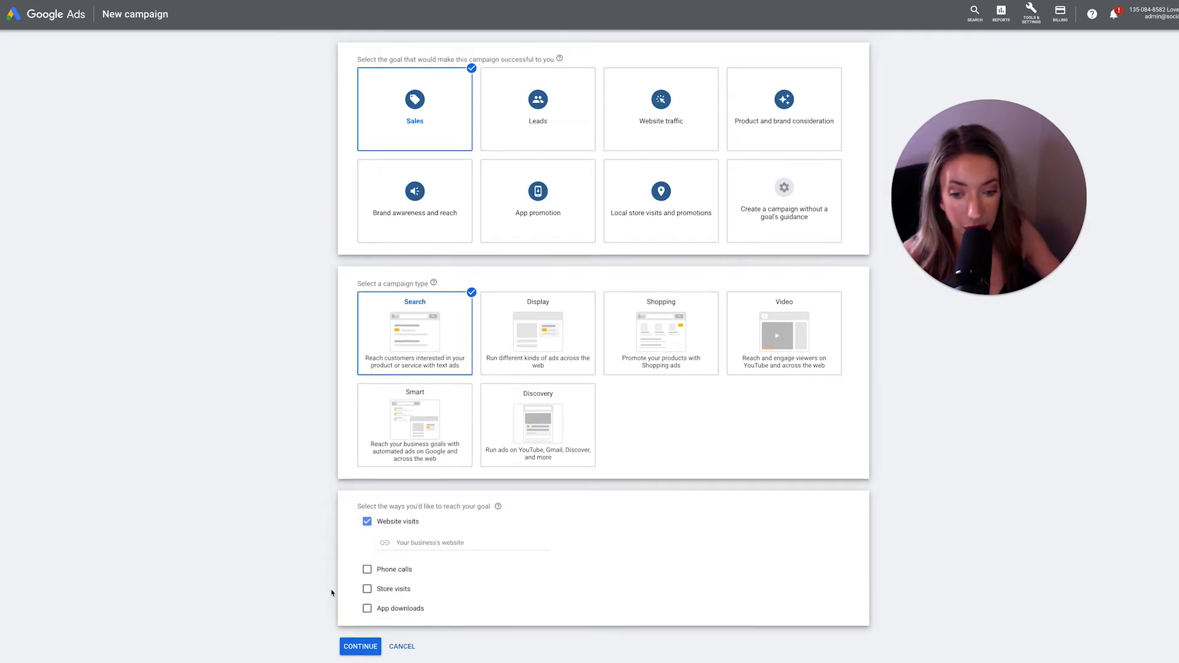
{"action": "scroll", "coordinate": [332, 591], "scroll_direction": "down", "scroll_amount": 1}
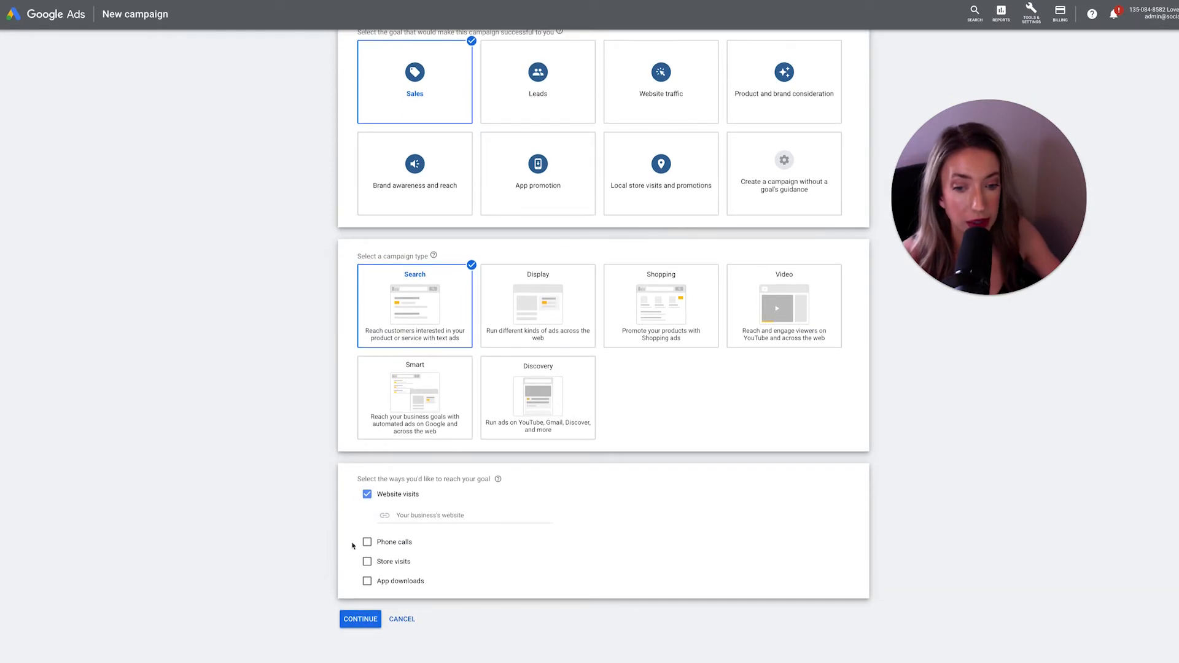
{"action": "left_click", "coordinate": [412, 518]}
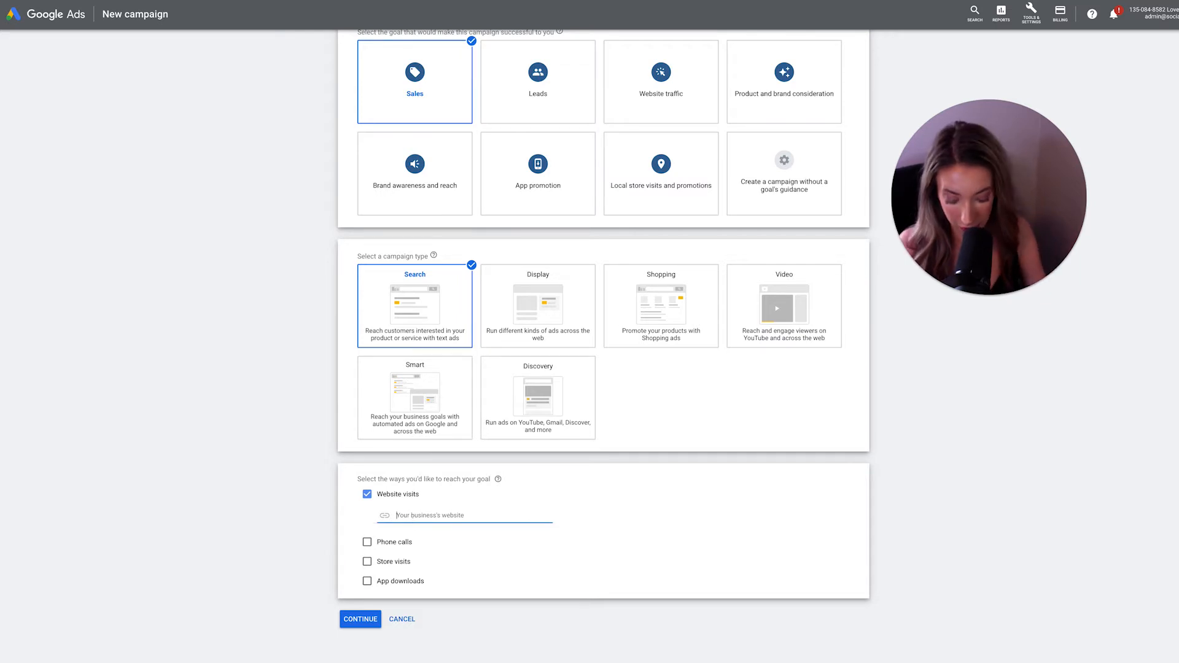
{"action": "type", "text": "lovecatnip.com"}
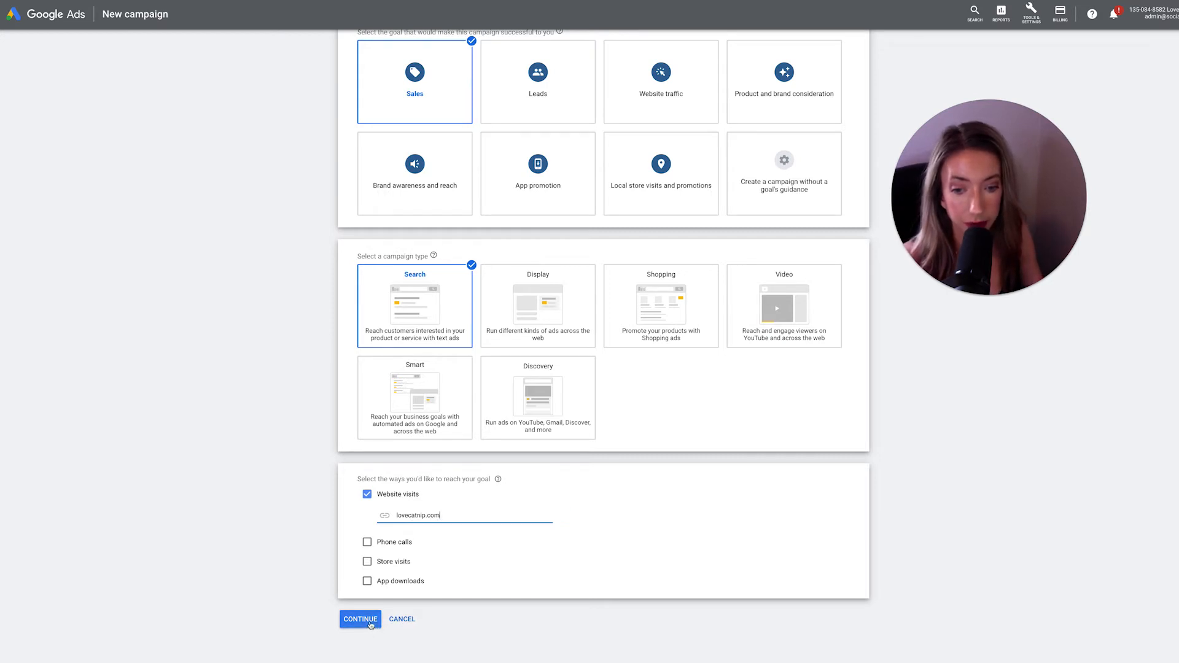
{"action": "left_click", "coordinate": [361, 619]}
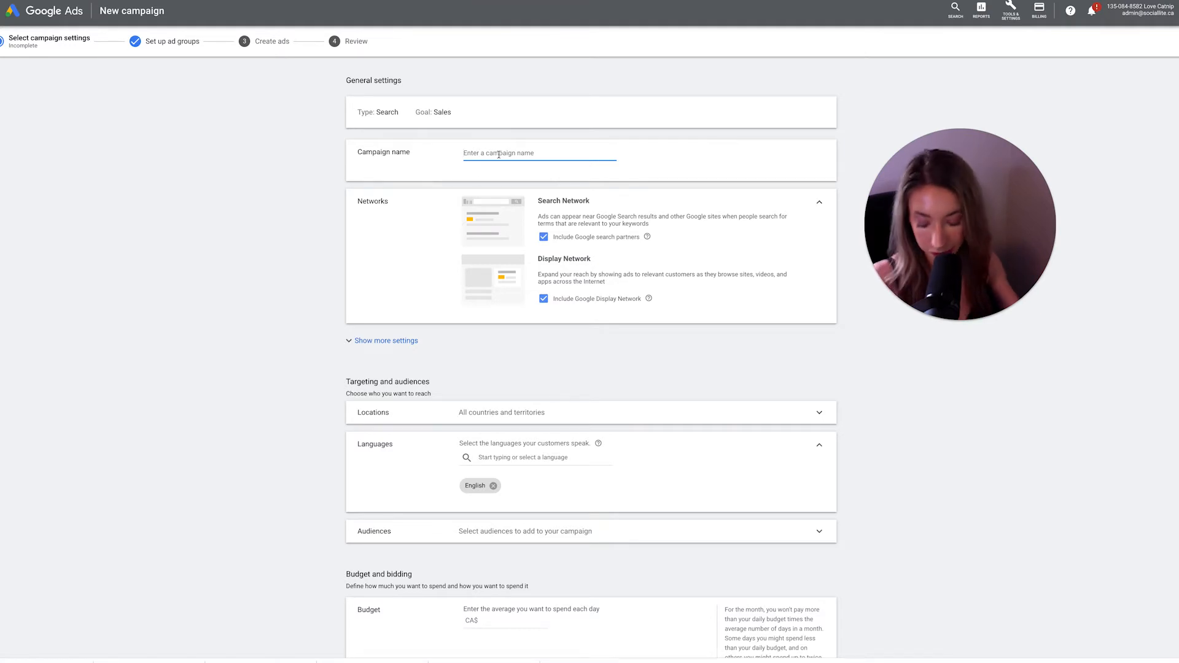
- Name the campaign "SL | Sales | Search" and exclude Google search partners and the Google Display Network
{"action": "type", "text": "SL |"}
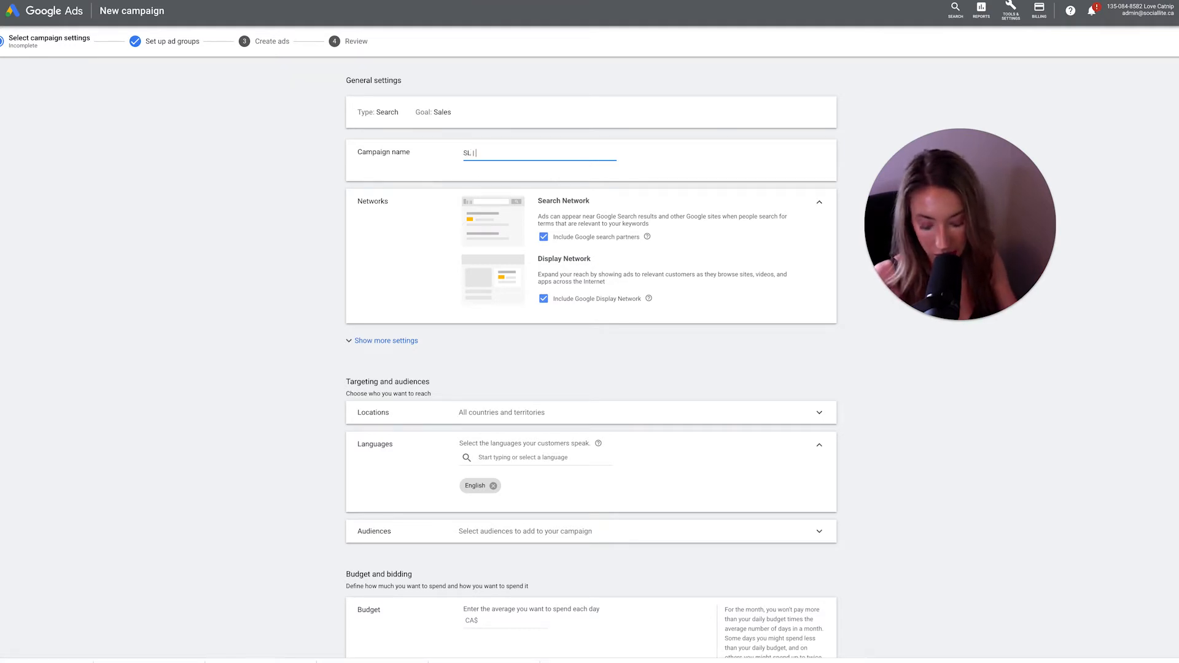
{"action": "type", "text": " Sales"}
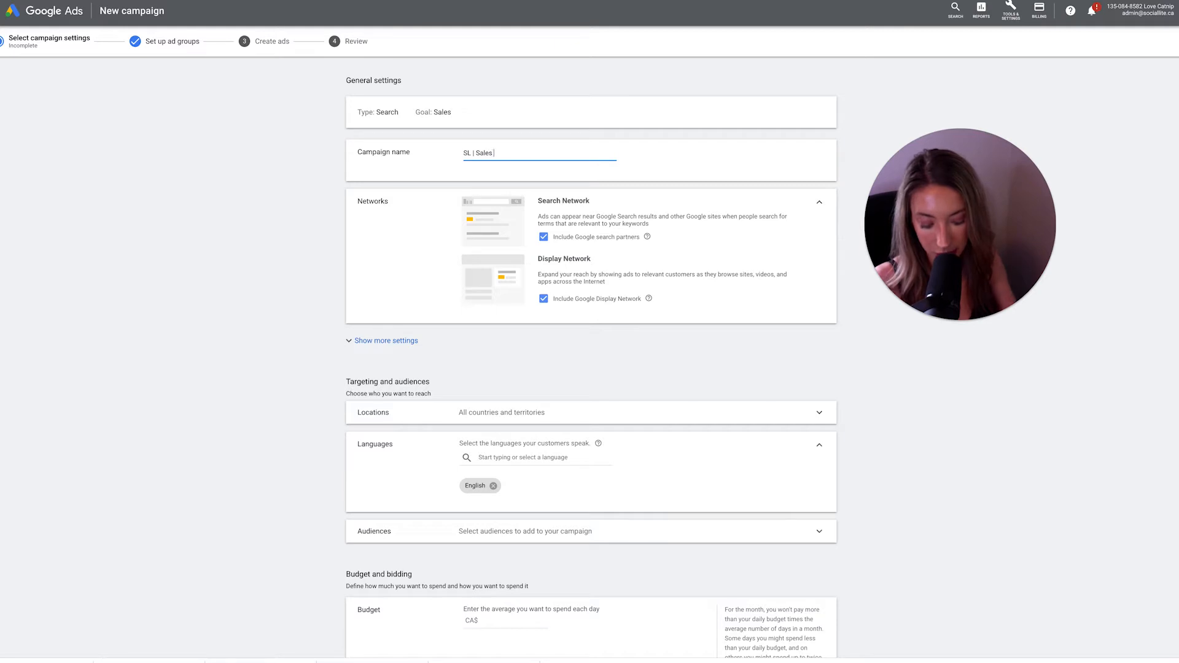
{"action": "type", "text": " | Search"}
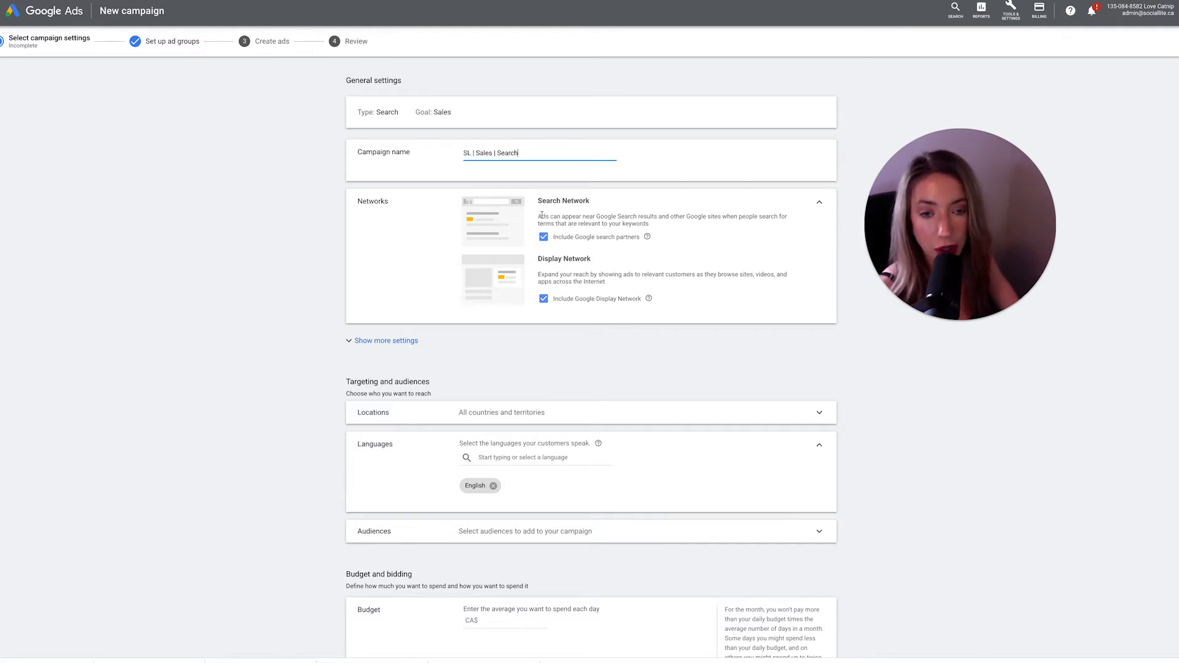
{"action": "left_click", "coordinate": [543, 237]}
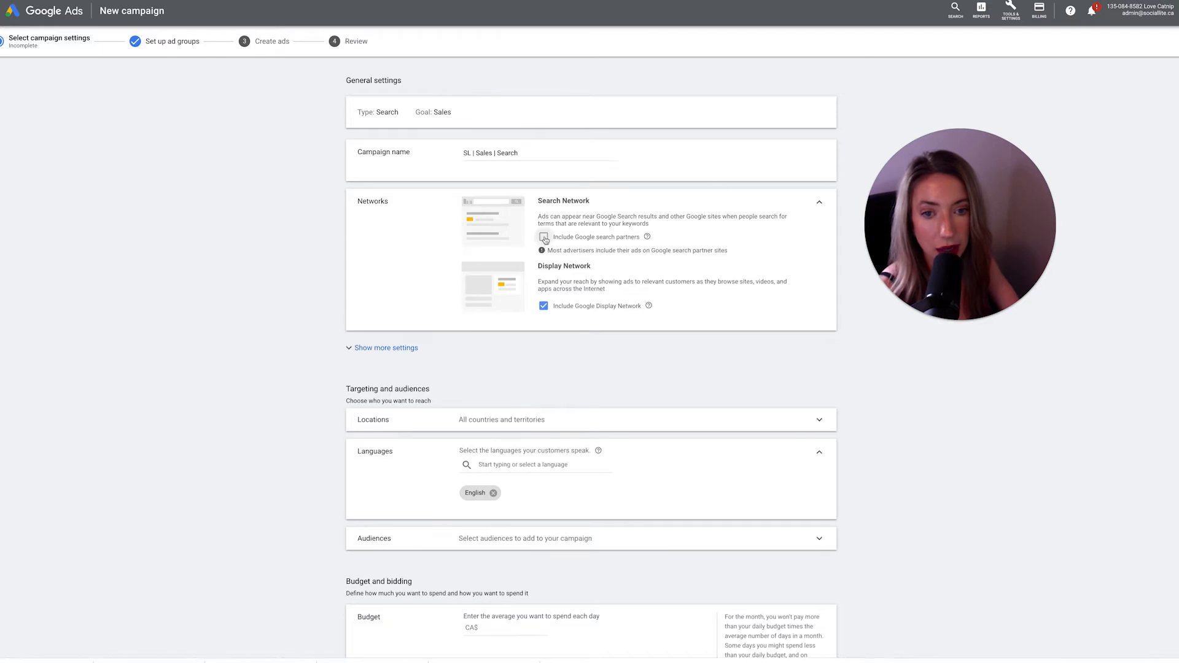
{"action": "left_click", "coordinate": [543, 305]}
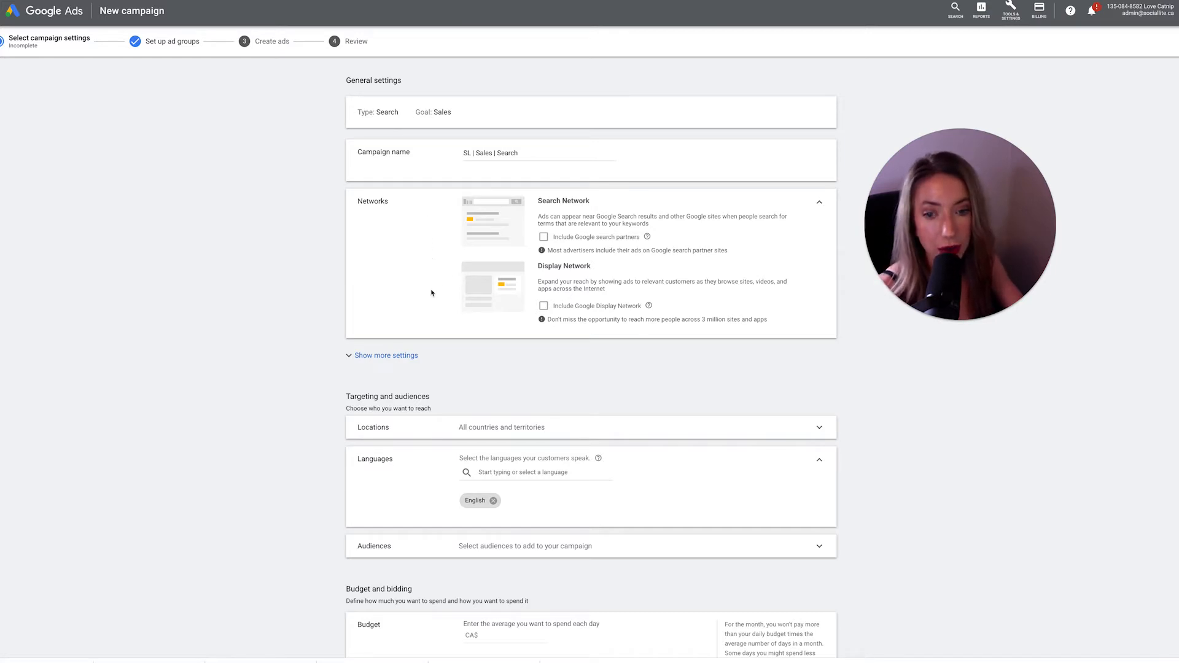
- Expand the additional settings and examine the start and end dates and the ad schedule options
{"action": "left_click", "coordinate": [381, 358]}
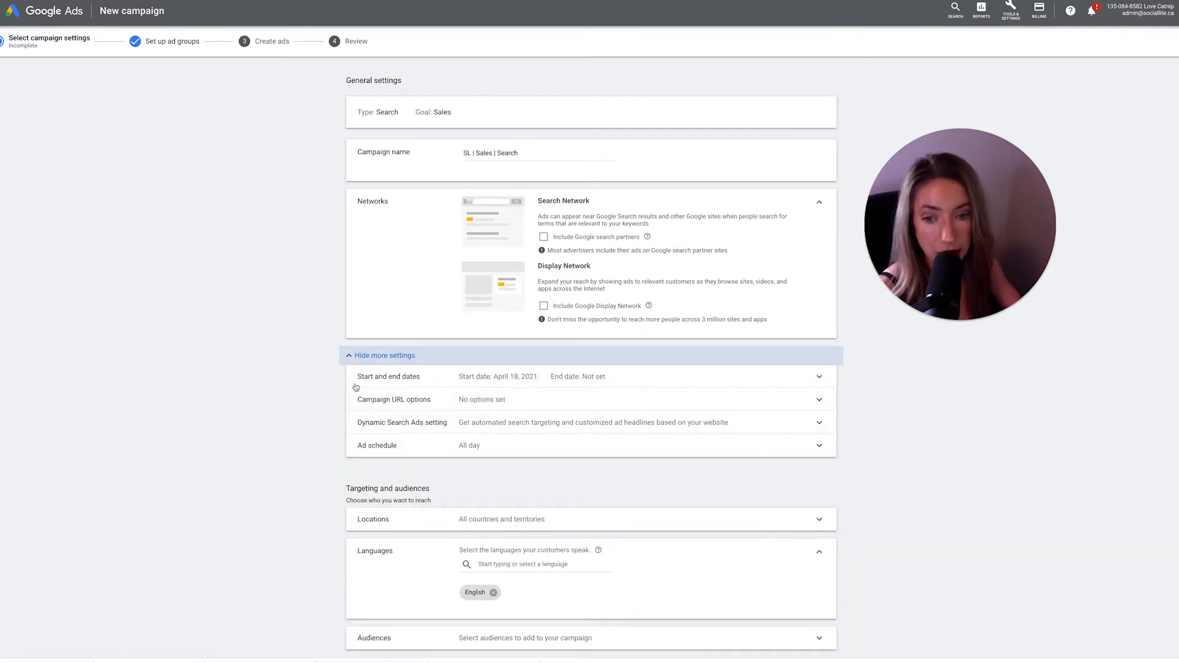
{"action": "left_click", "coordinate": [401, 377]}
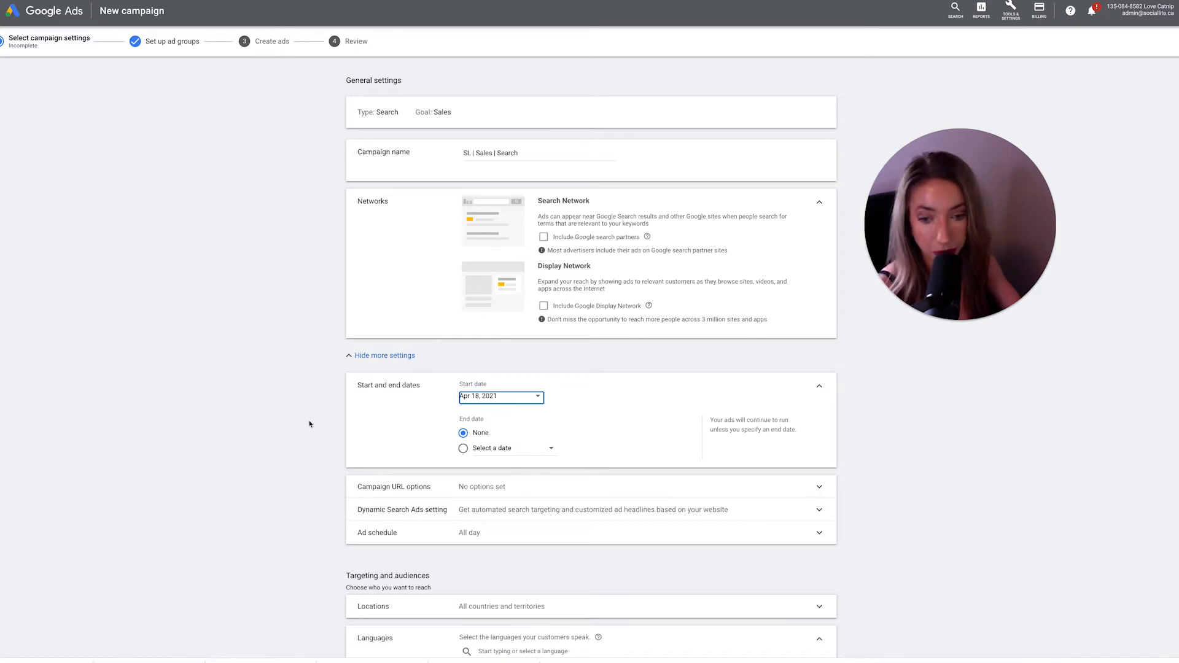
{"action": "scroll", "coordinate": [325, 515], "scroll_direction": "down", "scroll_amount": 2}
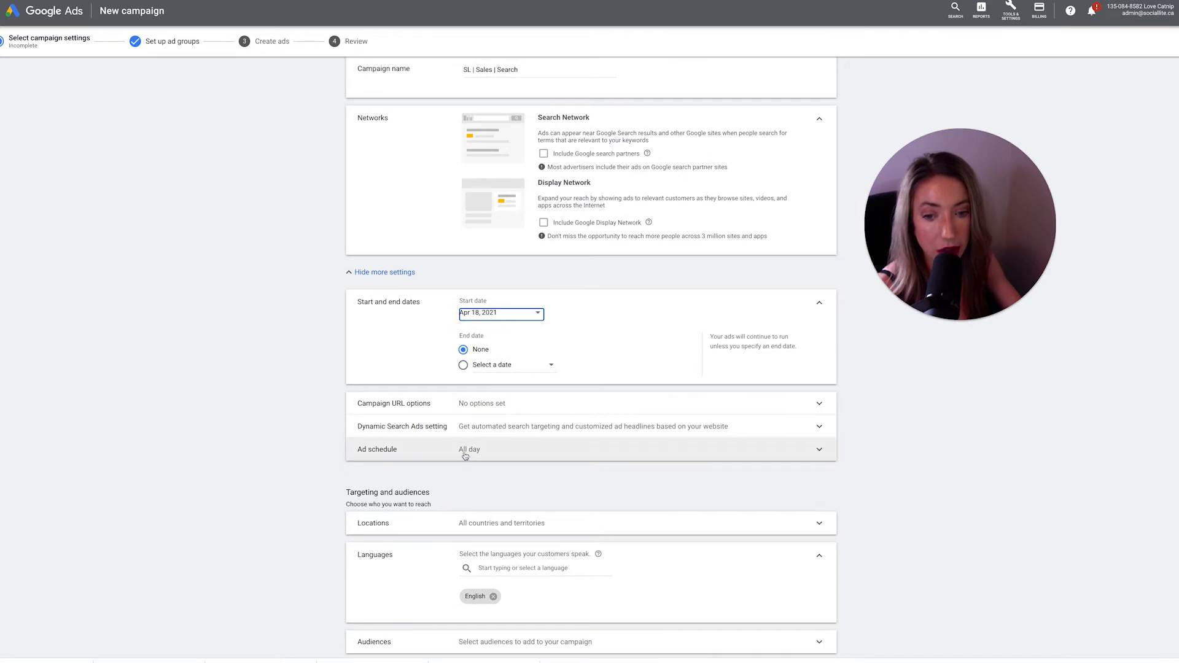
{"action": "left_click", "coordinate": [466, 450]}
{"action": "scroll", "coordinate": [502, 476], "scroll_direction": "down", "scroll_amount": 1}
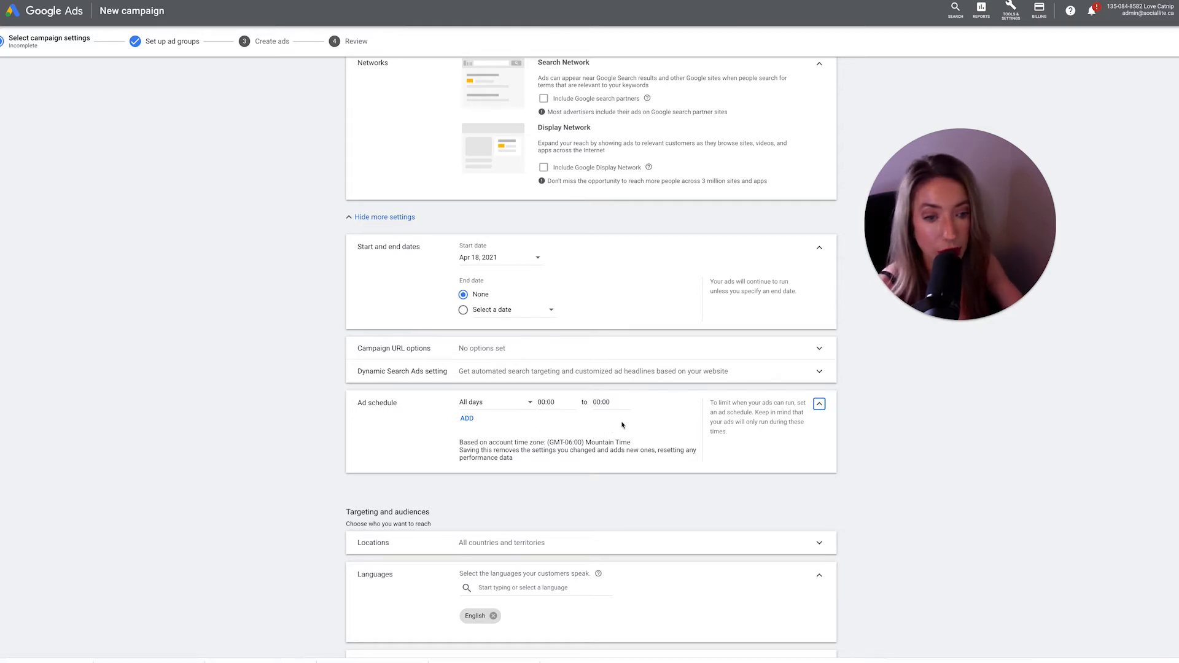
{"action": "left_click", "coordinate": [816, 404]}
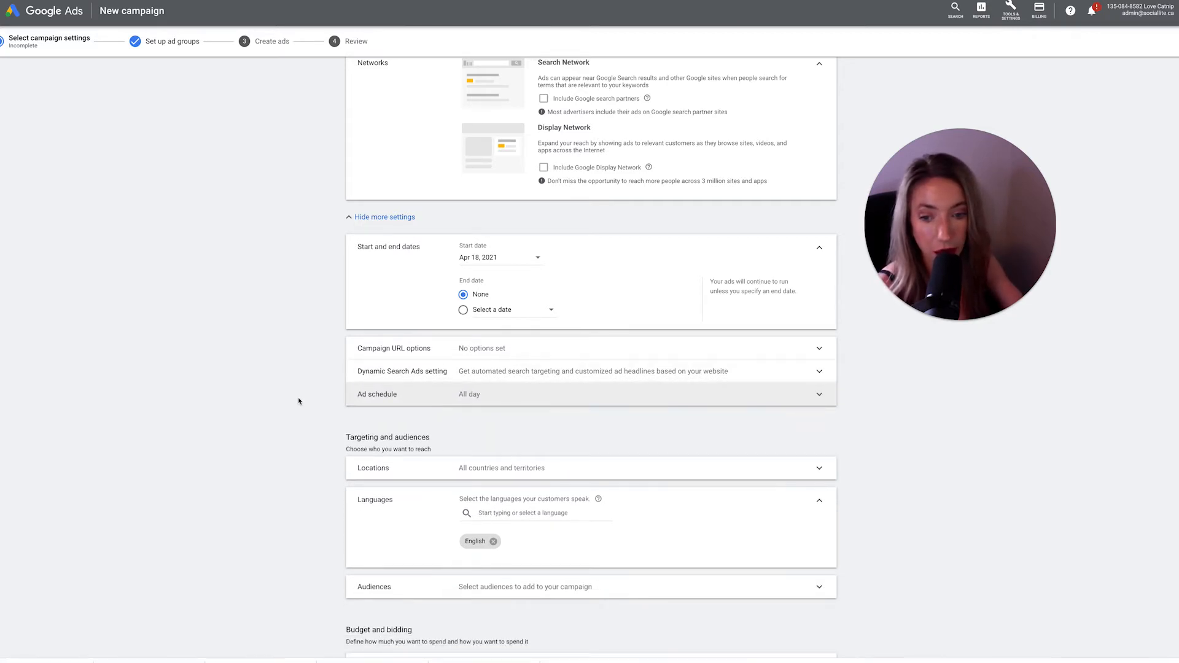
- Target Canada and set the location option to presence: people in or regularly in the targeted locations
{"action": "scroll", "coordinate": [294, 410], "scroll_direction": "down", "scroll_amount": 2}
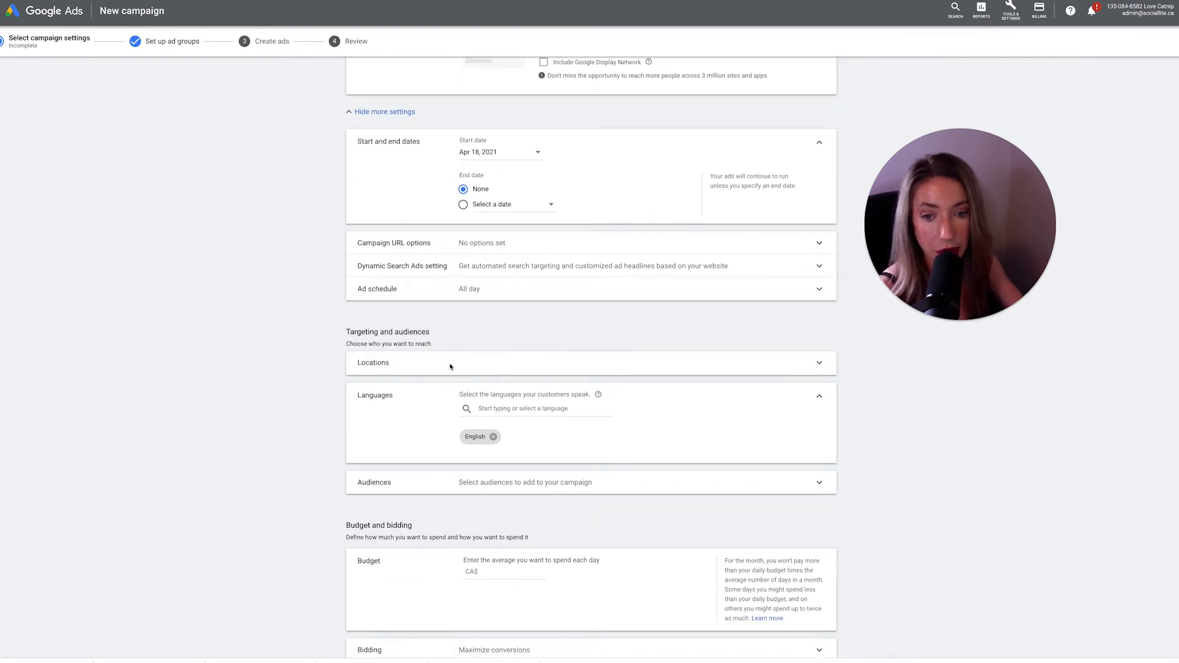
{"action": "left_click", "coordinate": [450, 366]}
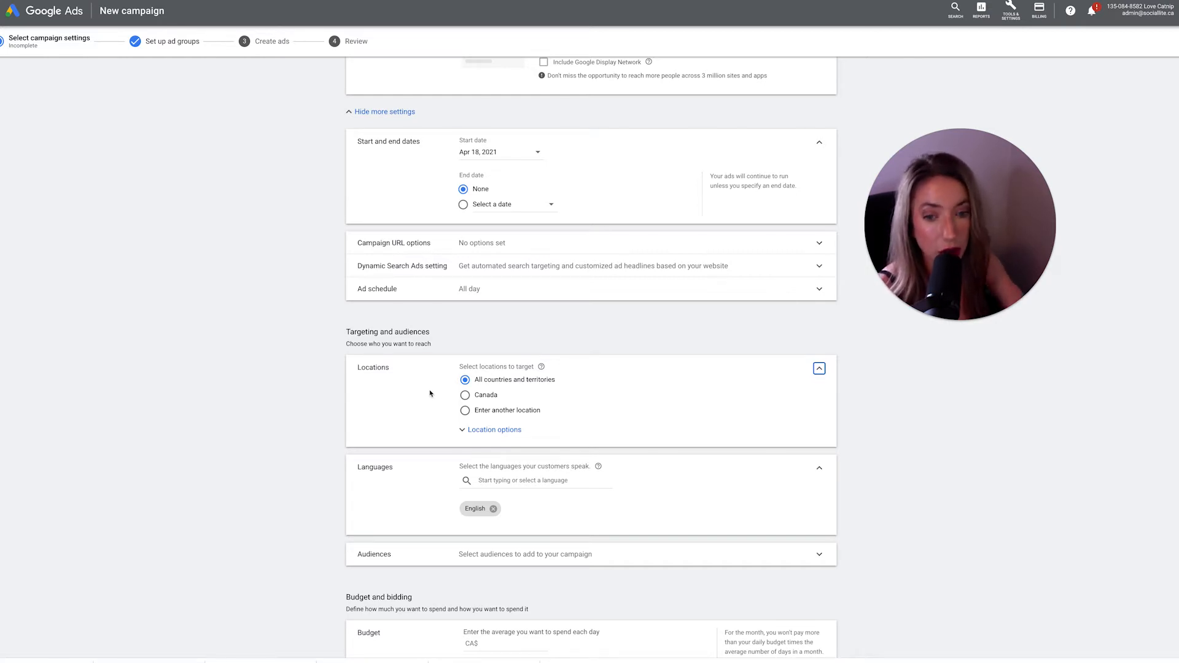
{"action": "left_click", "coordinate": [465, 396]}
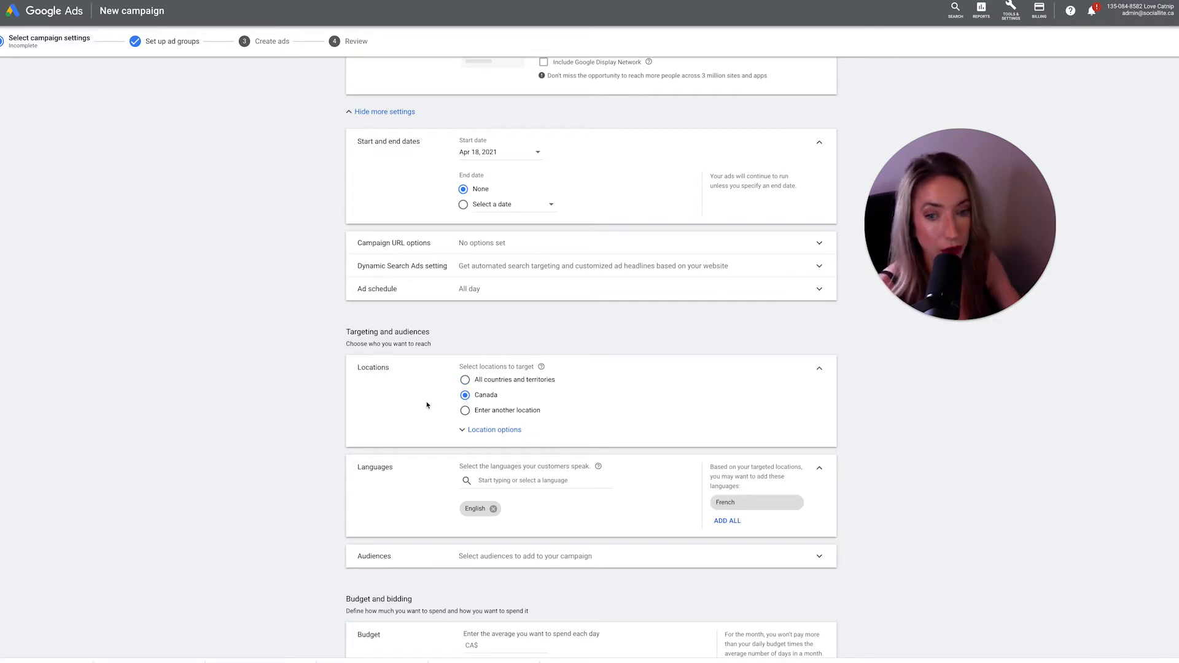
{"action": "left_click", "coordinate": [483, 432]}
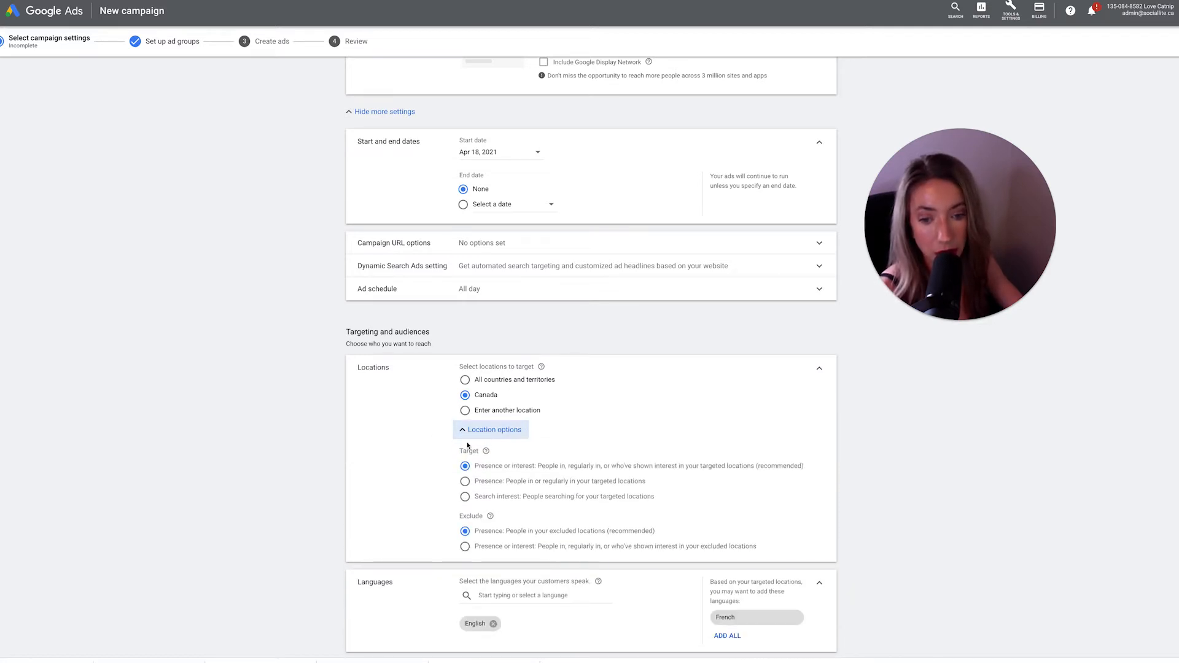
{"action": "scroll", "coordinate": [454, 479], "scroll_direction": "down", "scroll_amount": 1}
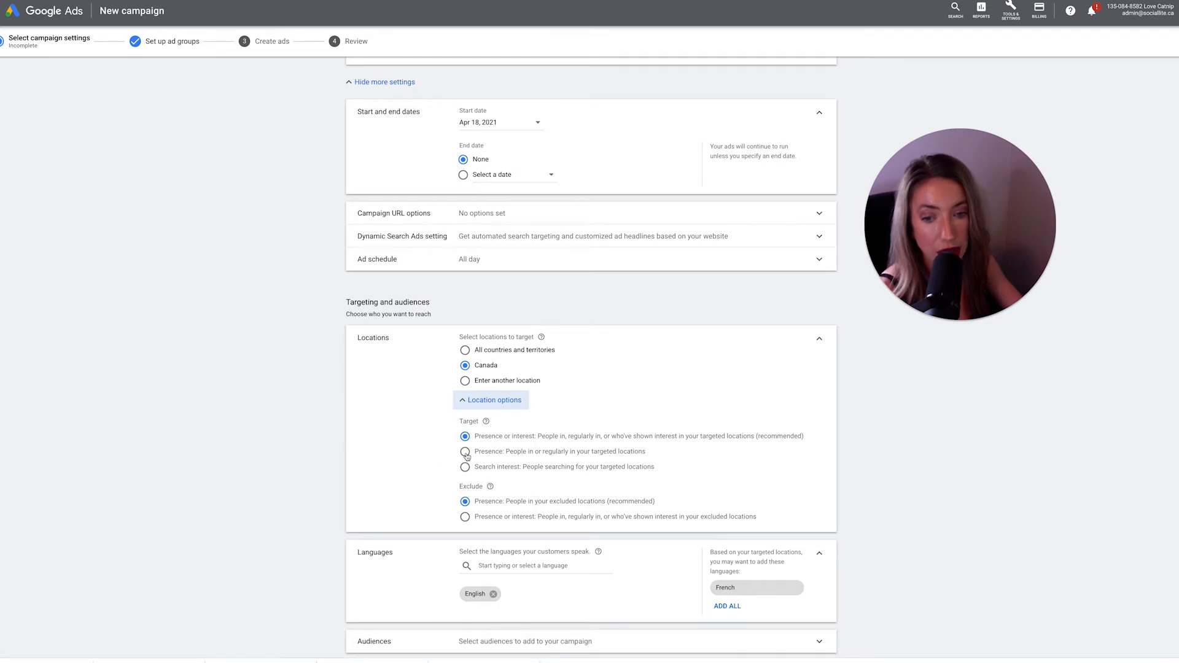
{"action": "left_click", "coordinate": [464, 453]}
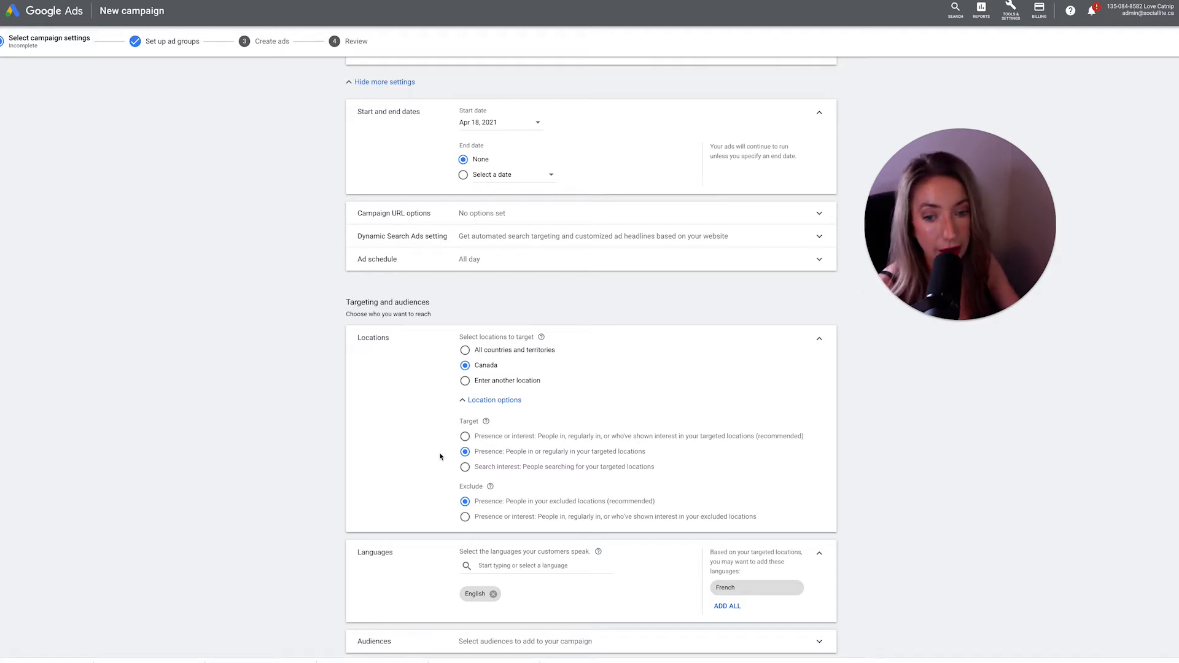
- Open the Audiences section and browse the available audience categories
{"action": "scroll", "coordinate": [424, 494], "scroll_direction": "down", "scroll_amount": 2}
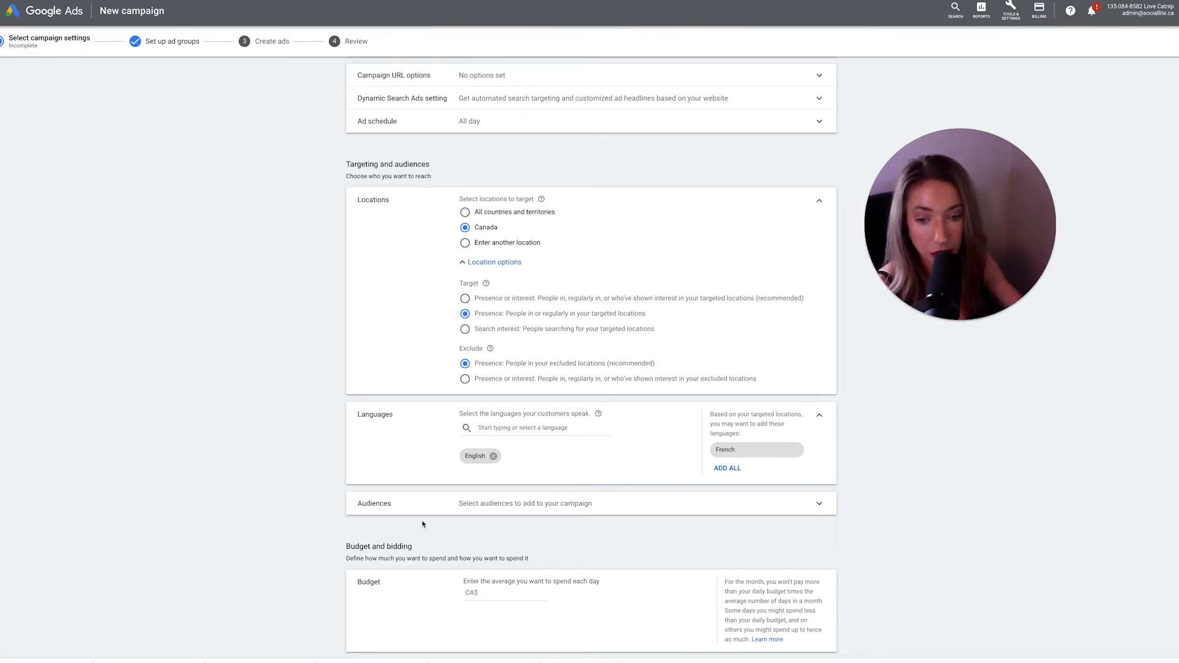
{"action": "left_click", "coordinate": [450, 509]}
{"action": "scroll", "coordinate": [454, 520], "scroll_direction": "down", "scroll_amount": 3}
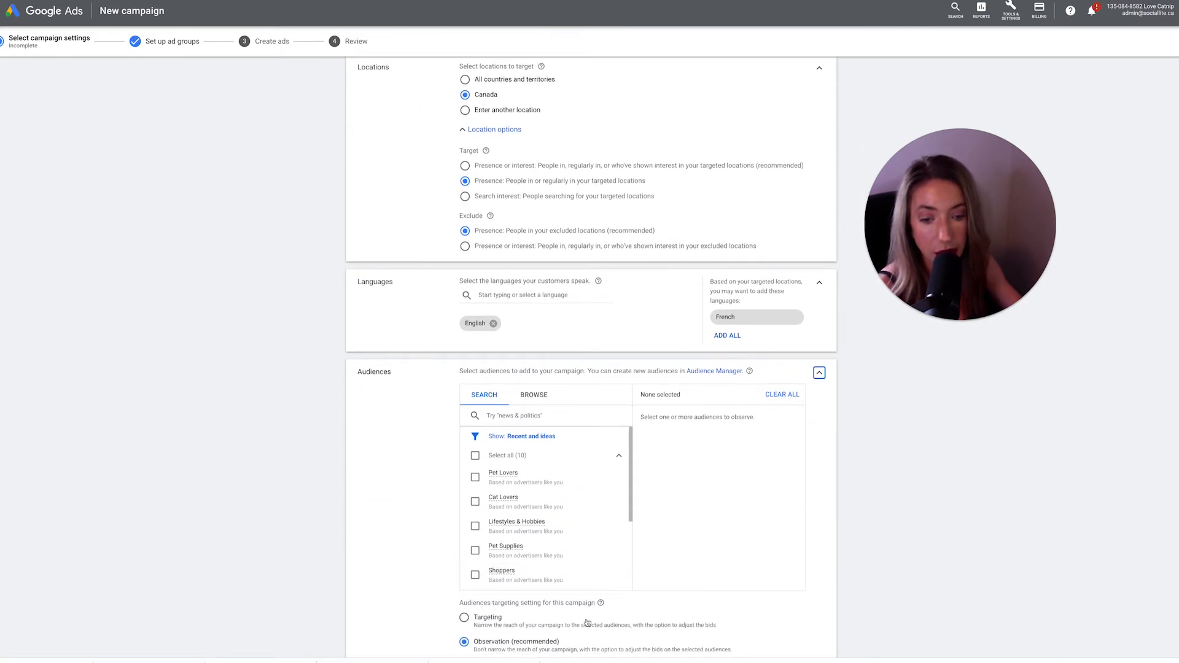
{"action": "scroll", "coordinate": [586, 622], "scroll_direction": "down", "scroll_amount": 1}
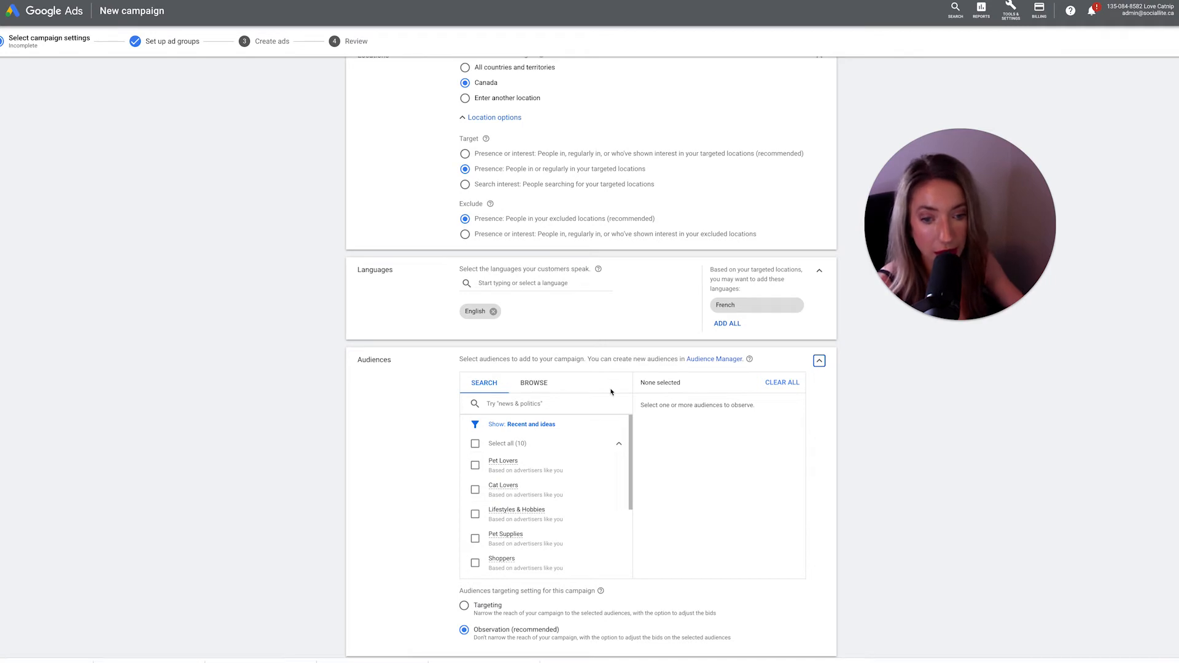
{"action": "scroll", "coordinate": [588, 396], "scroll_direction": "down", "scroll_amount": 1}
{"action": "left_click", "coordinate": [534, 376]}
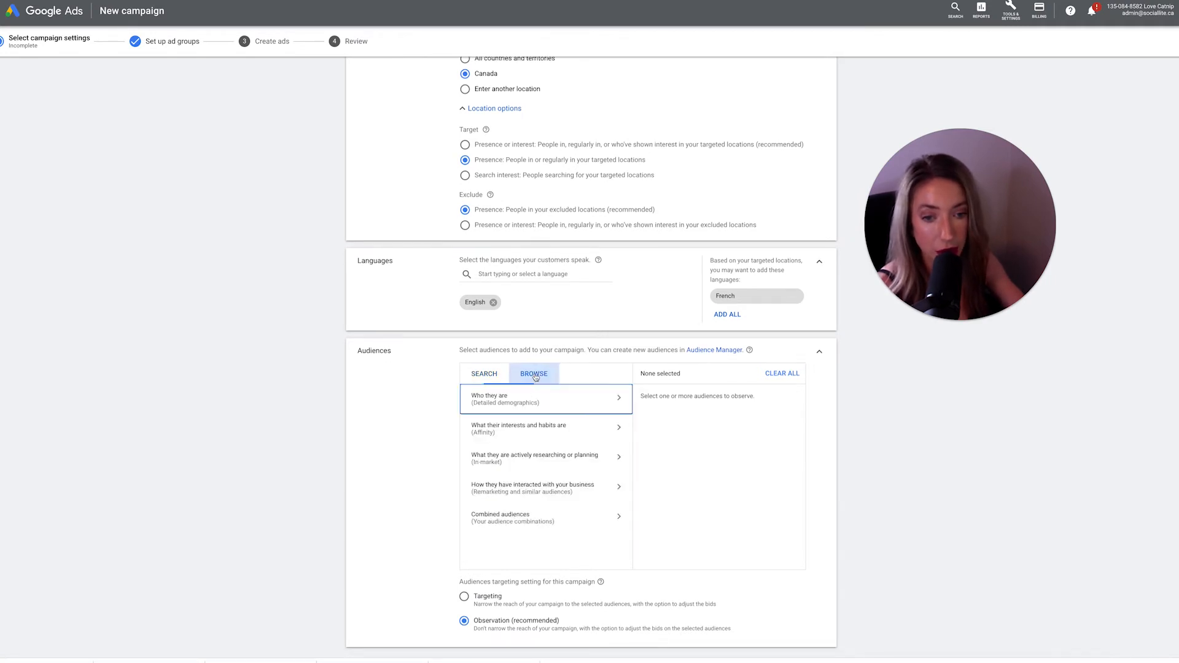
{"action": "scroll", "coordinate": [582, 411], "scroll_direction": "down", "scroll_amount": 1}
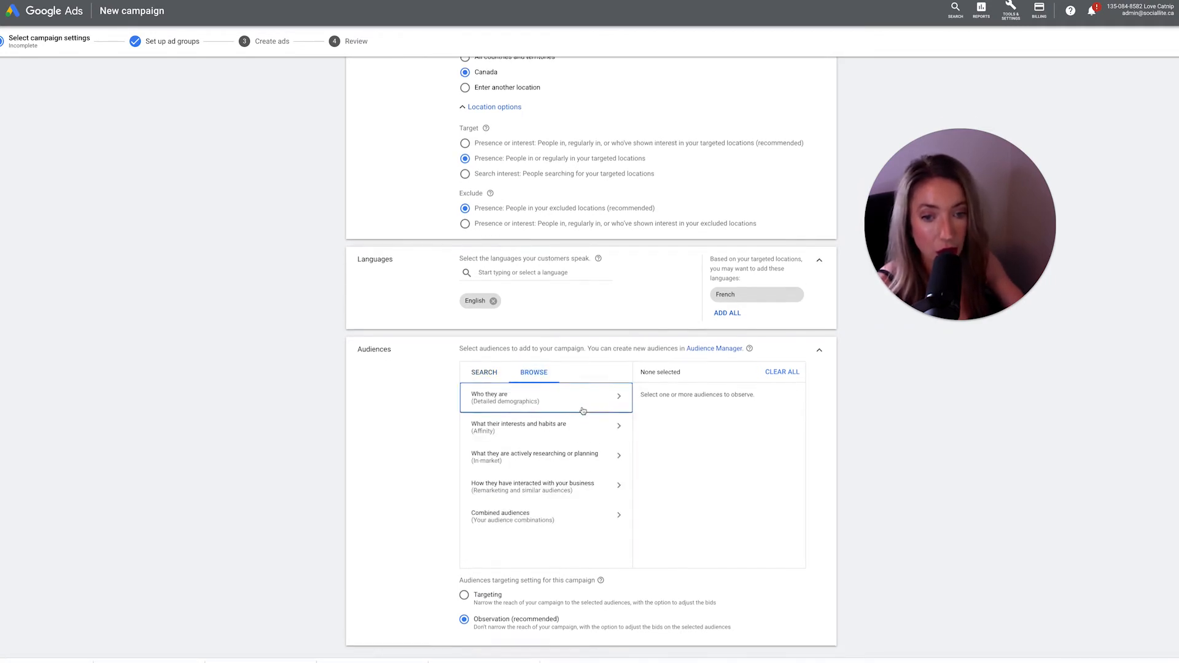
{"action": "scroll", "coordinate": [582, 411], "scroll_direction": "down", "scroll_amount": 1}
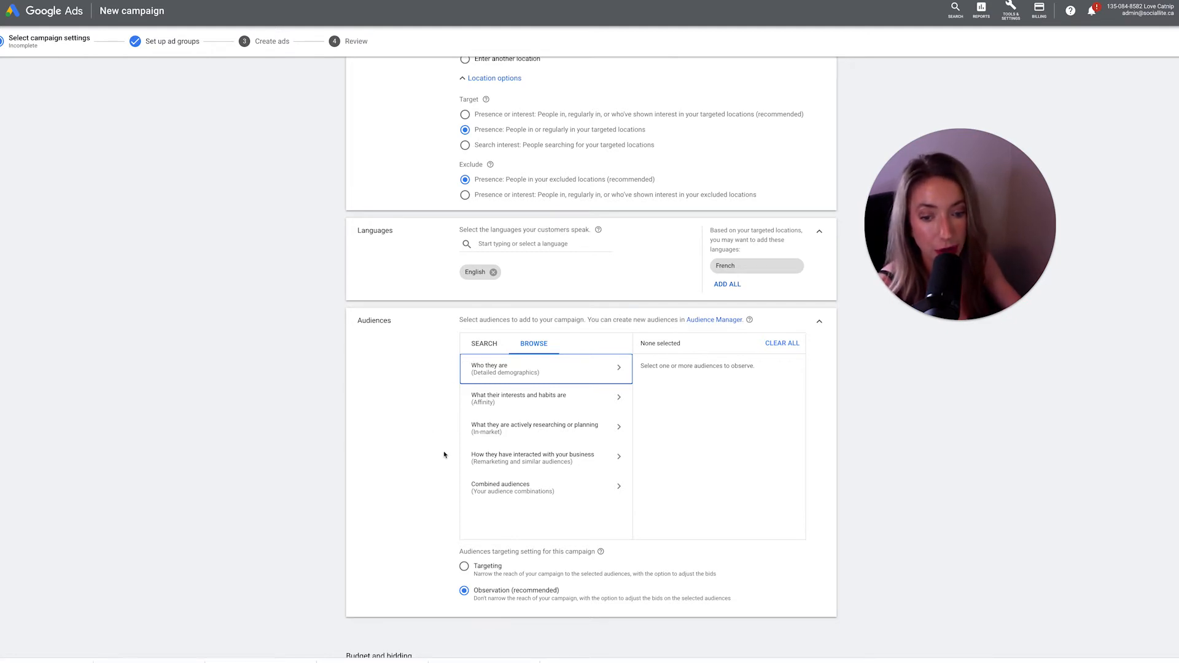
{"action": "scroll", "coordinate": [427, 509], "scroll_direction": "down", "scroll_amount": 3}
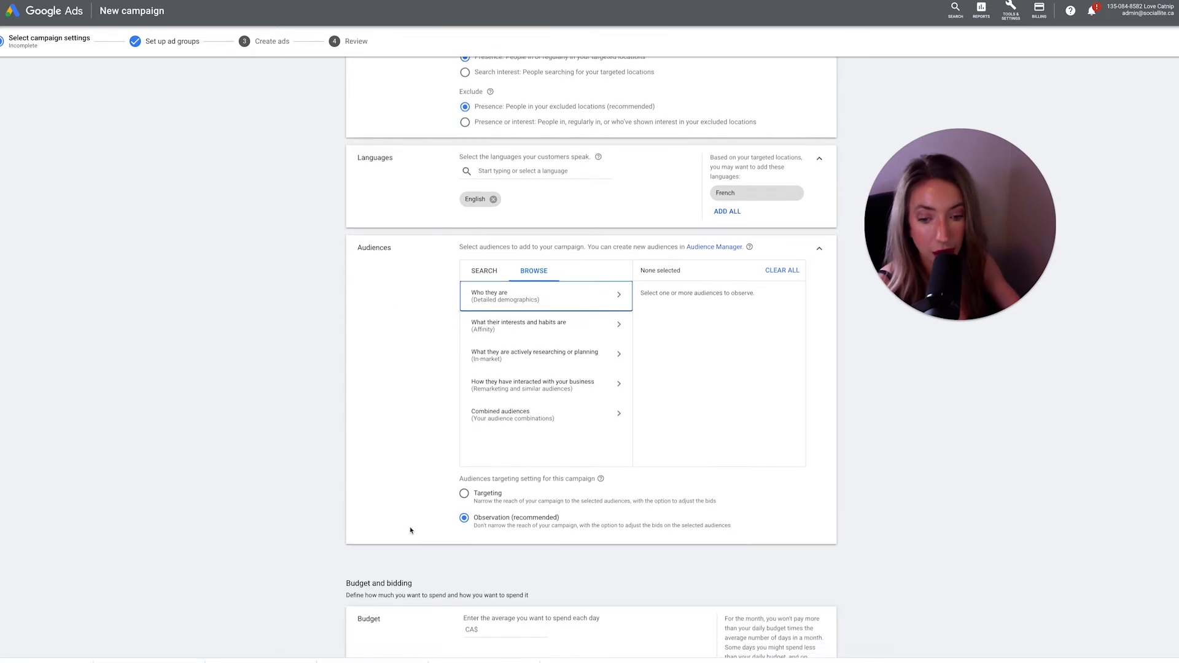
{"action": "scroll", "coordinate": [403, 568], "scroll_direction": "down", "scroll_amount": 2}
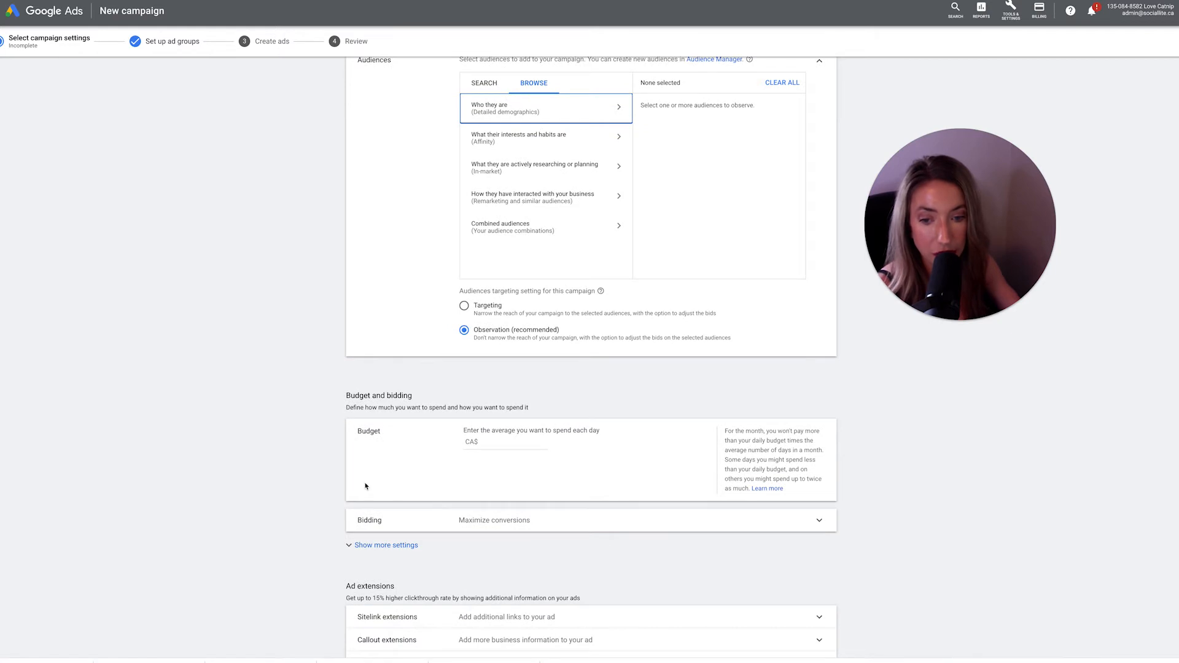
{"action": "scroll", "coordinate": [332, 512], "scroll_direction": "down", "scroll_amount": 1}
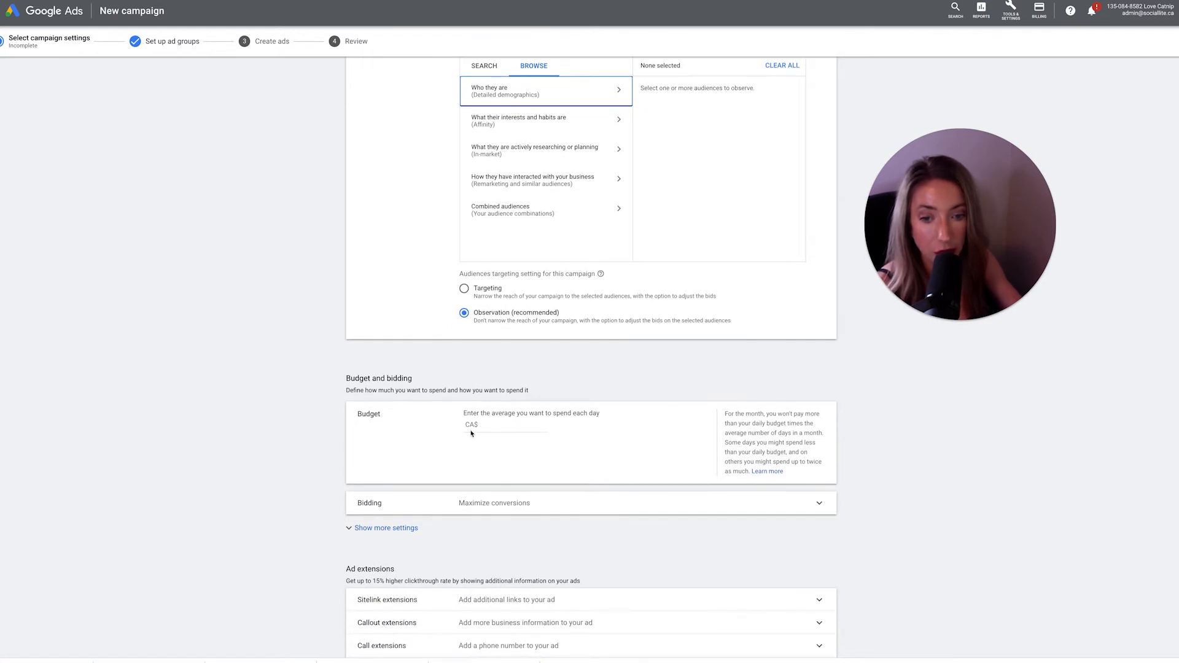
- Set the average daily budget to CA$15 and expand the bidding settings
{"action": "left_click", "coordinate": [492, 430]}
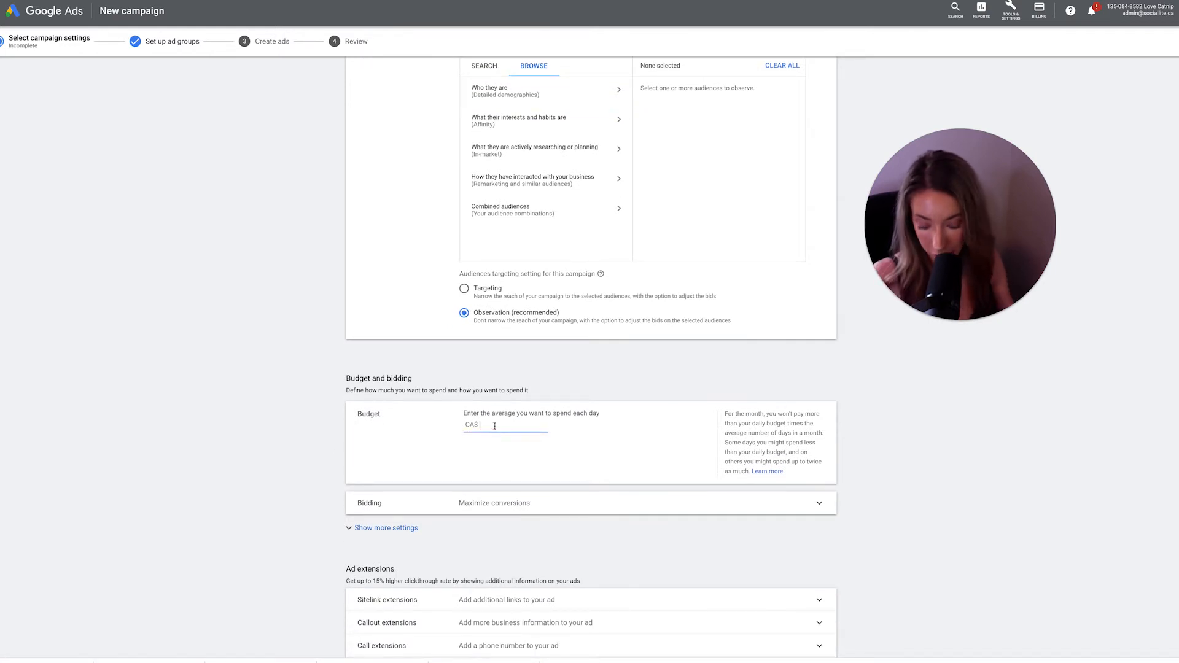
{"action": "type", "text": "15"}
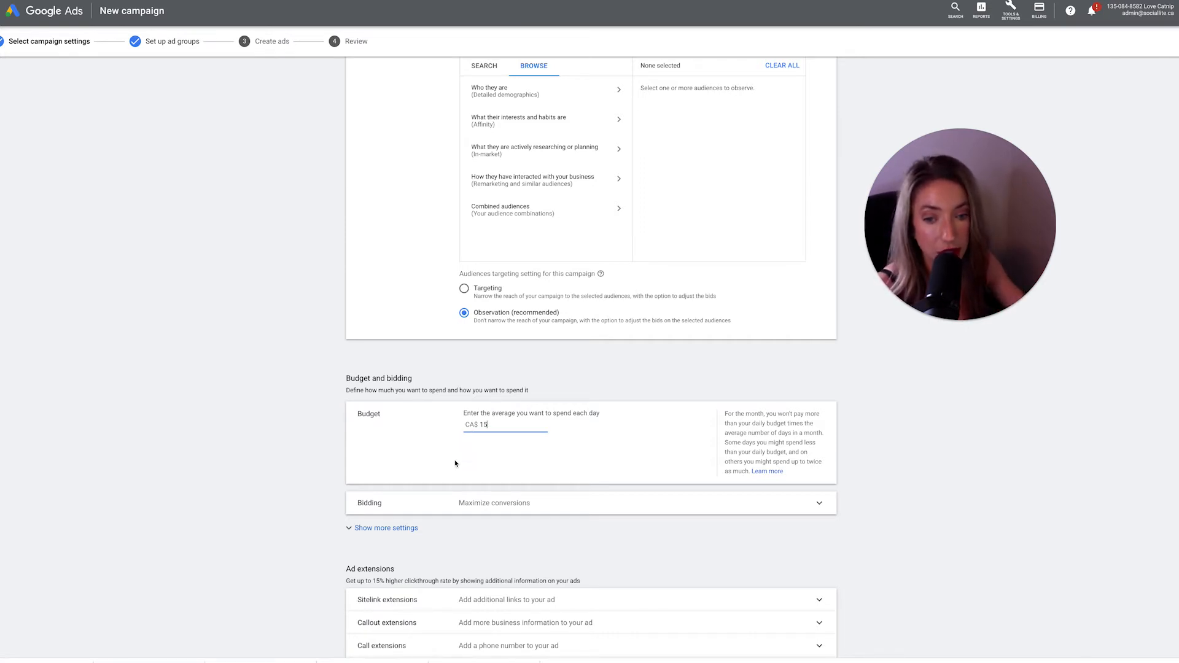
{"action": "scroll", "coordinate": [350, 480], "scroll_direction": "down", "scroll_amount": 1}
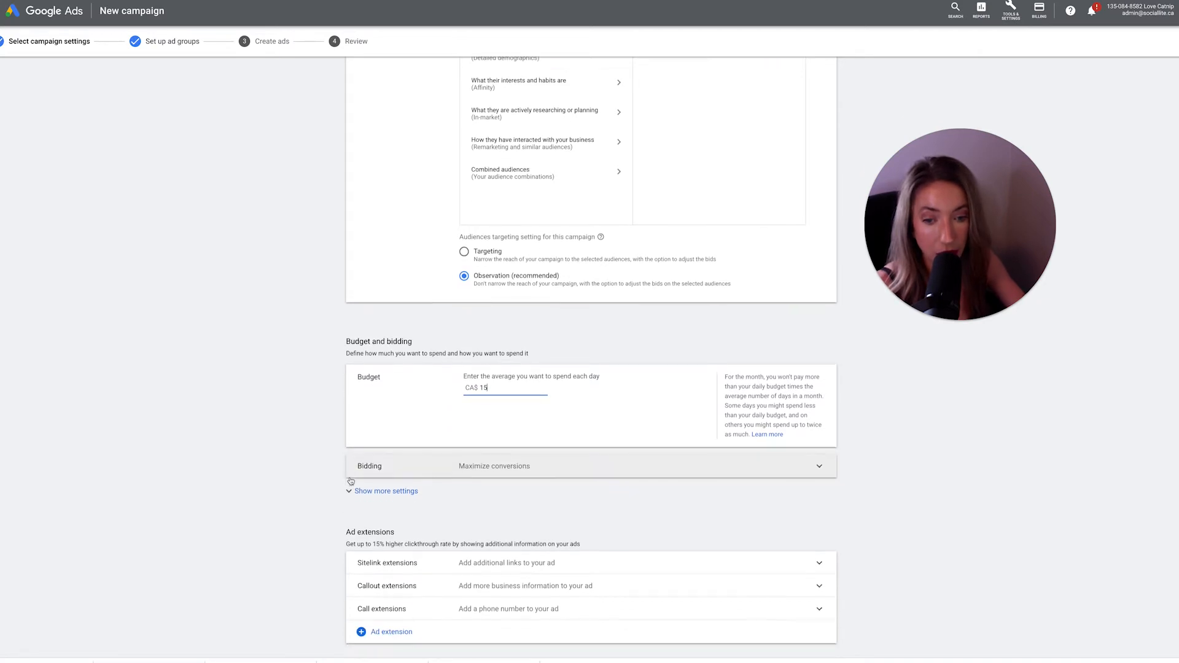
{"action": "left_click", "coordinate": [445, 470]}
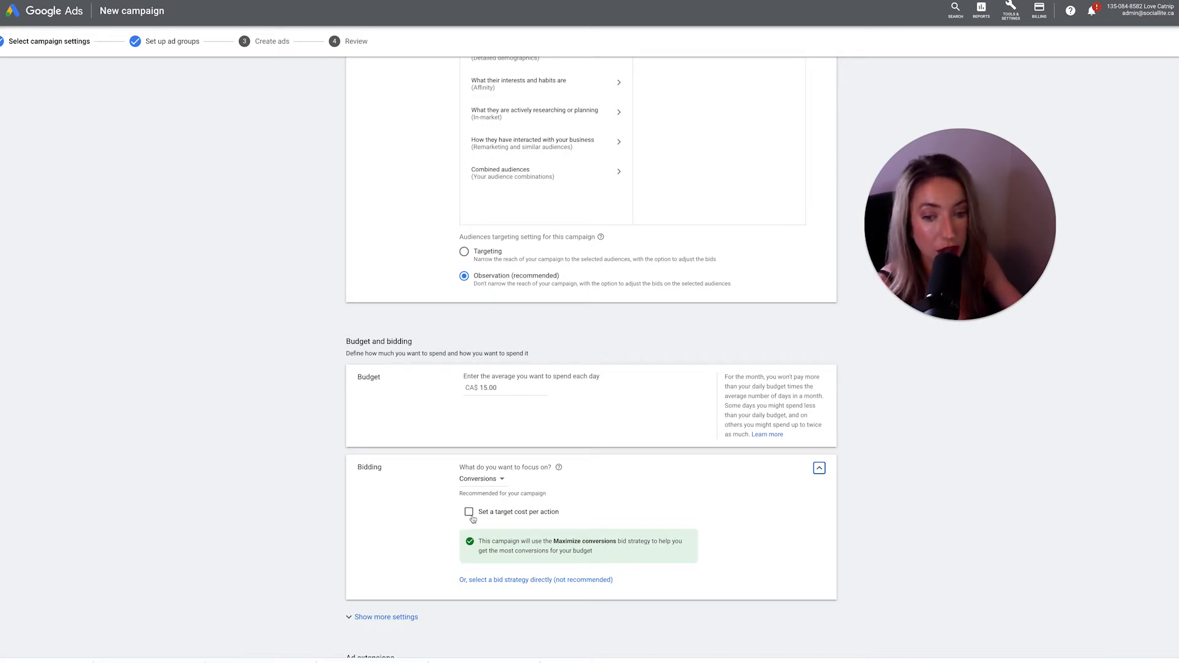
- Expand the extra conversion and ad rotation settings, then save the campaign settings and continue
{"action": "scroll", "coordinate": [439, 560], "scroll_direction": "down", "scroll_amount": 1}
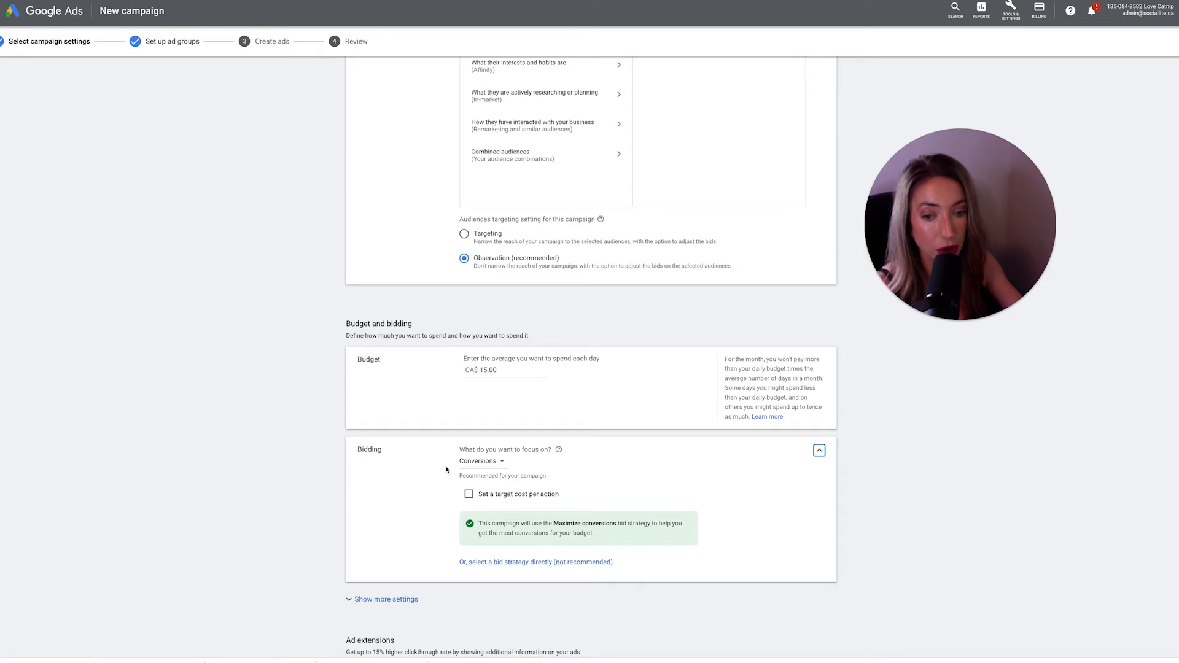
{"action": "scroll", "coordinate": [380, 476], "scroll_direction": "down", "scroll_amount": 3}
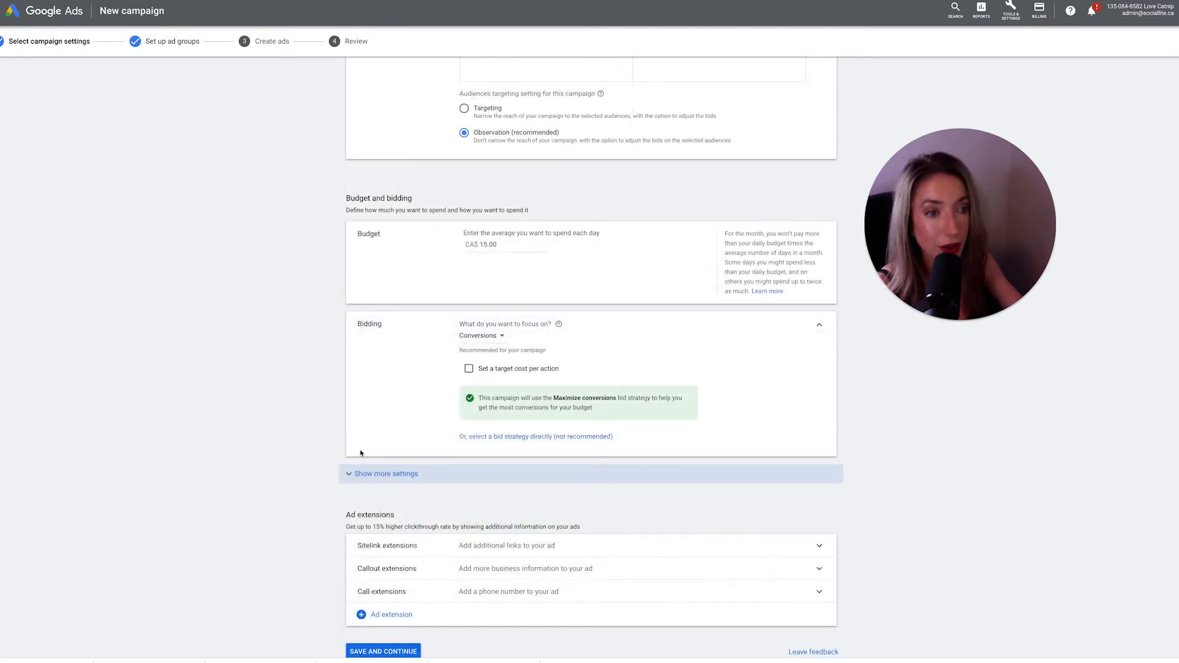
{"action": "left_click", "coordinate": [387, 478]}
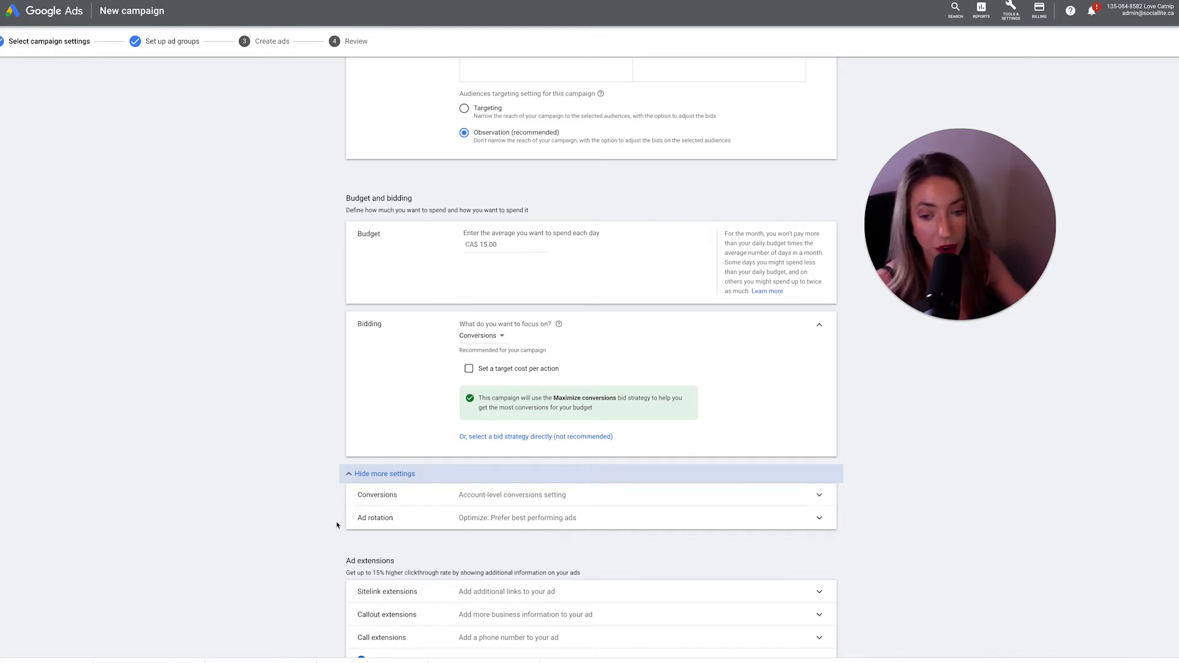
{"action": "scroll", "coordinate": [414, 542], "scroll_direction": "down", "scroll_amount": 1}
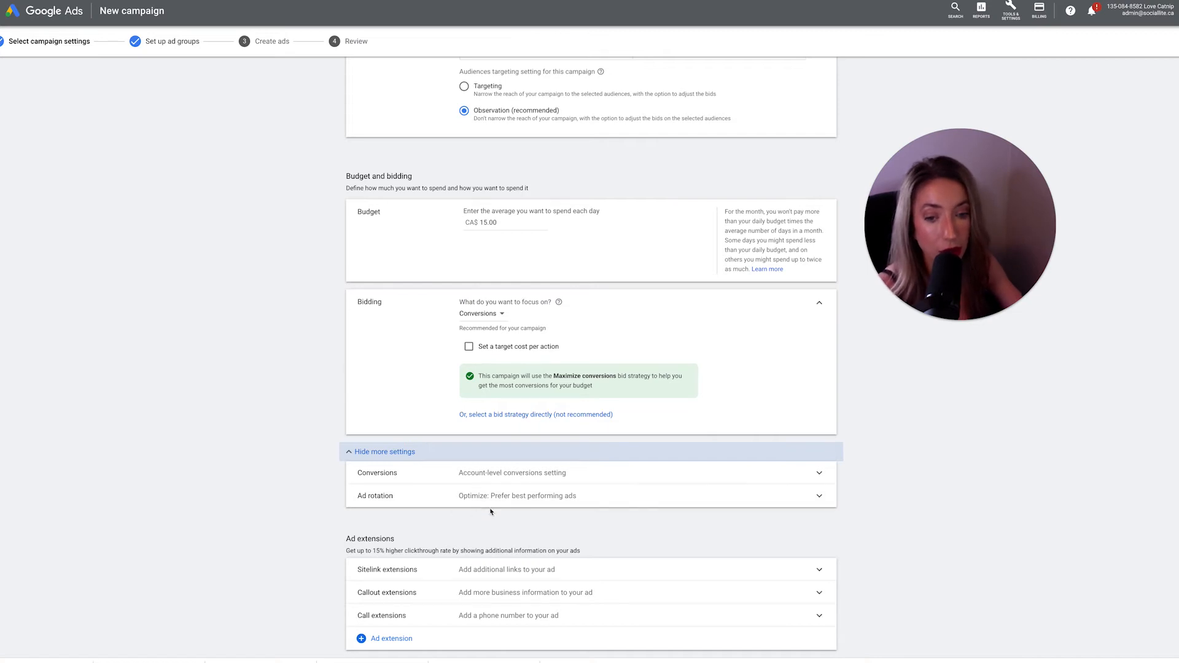
{"action": "scroll", "coordinate": [309, 533], "scroll_direction": "down", "scroll_amount": 1}
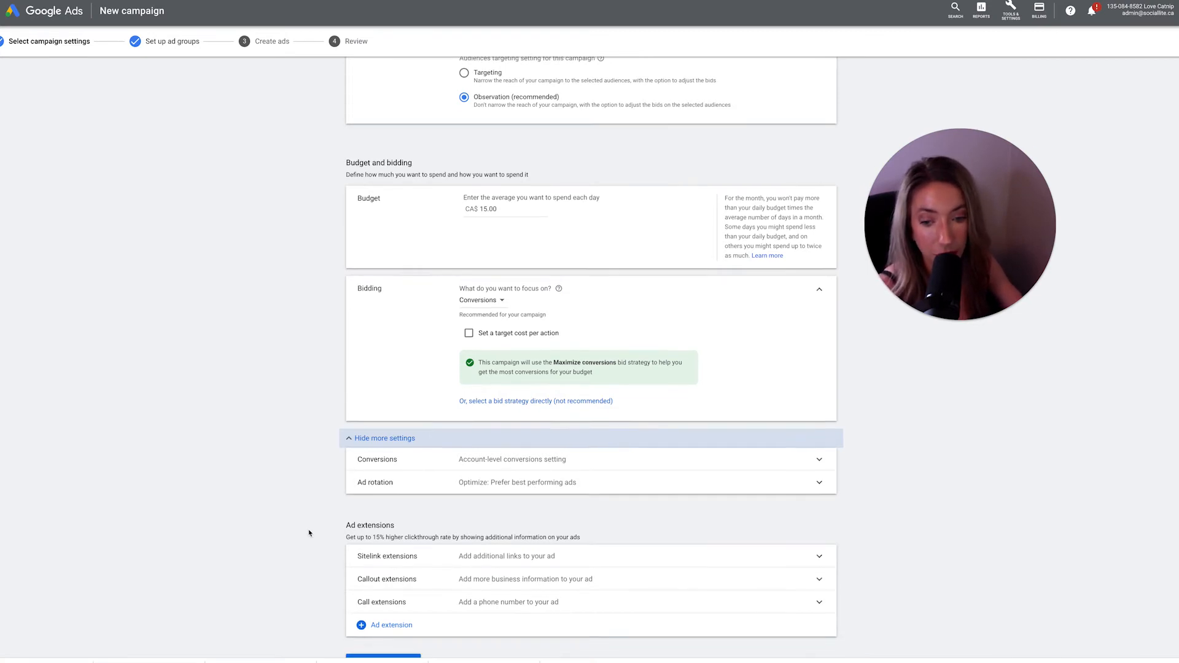
{"action": "scroll", "coordinate": [310, 534], "scroll_direction": "down", "scroll_amount": 2}
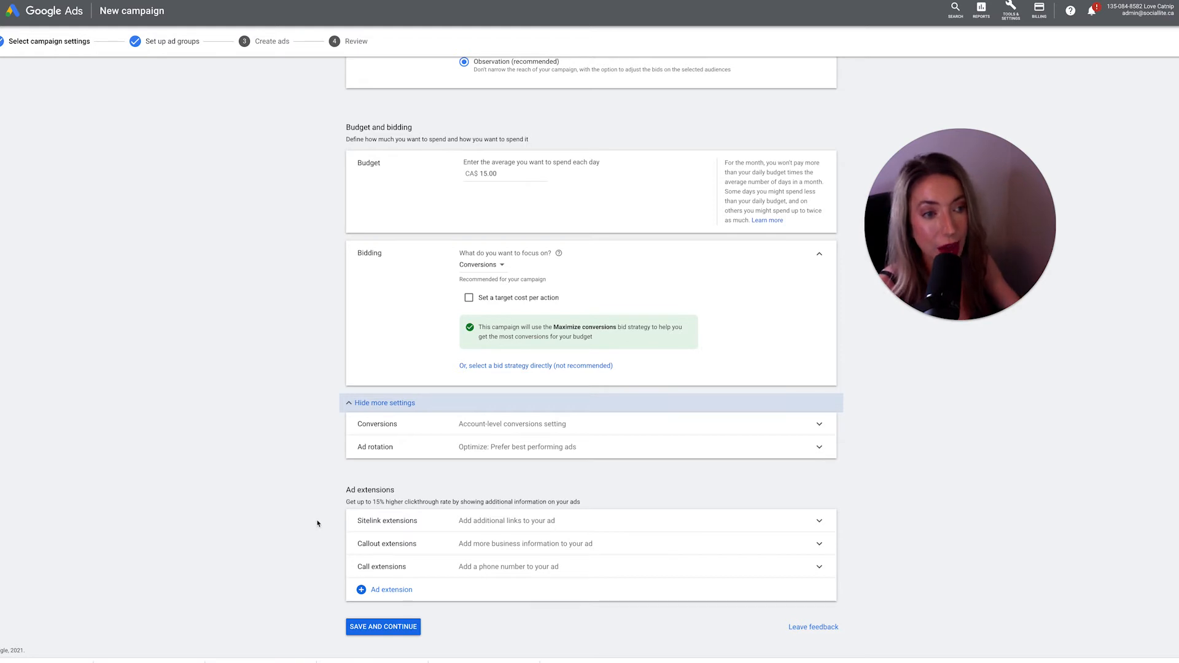
{"action": "left_click", "coordinate": [368, 626]}
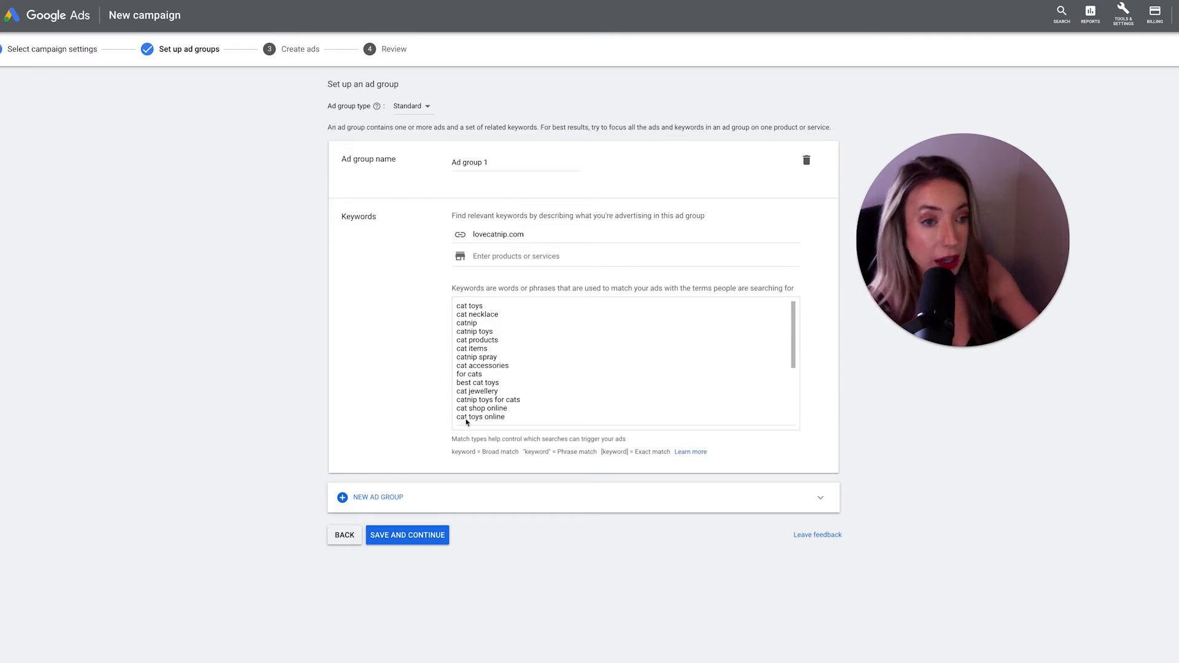
- Review the suggested ad group keywords and open Keyword Planner in a new window
{"action": "scroll", "coordinate": [546, 386], "scroll_direction": "down", "scroll_amount": 1}
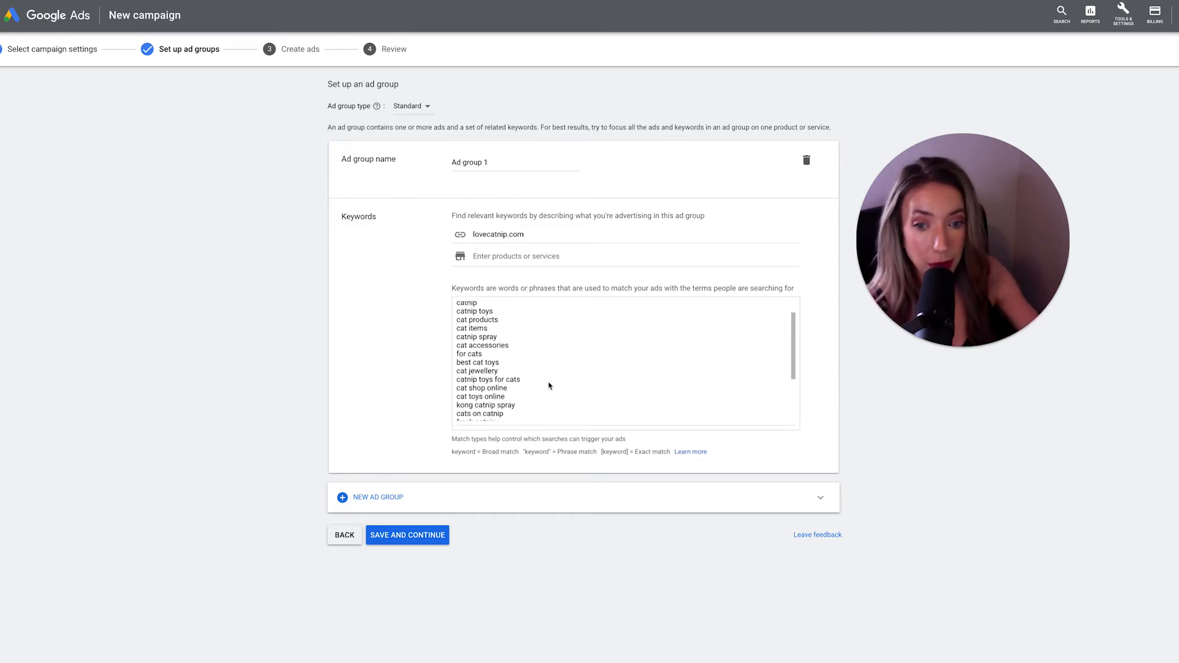
{"action": "scroll", "coordinate": [533, 395], "scroll_direction": "down", "scroll_amount": 3}
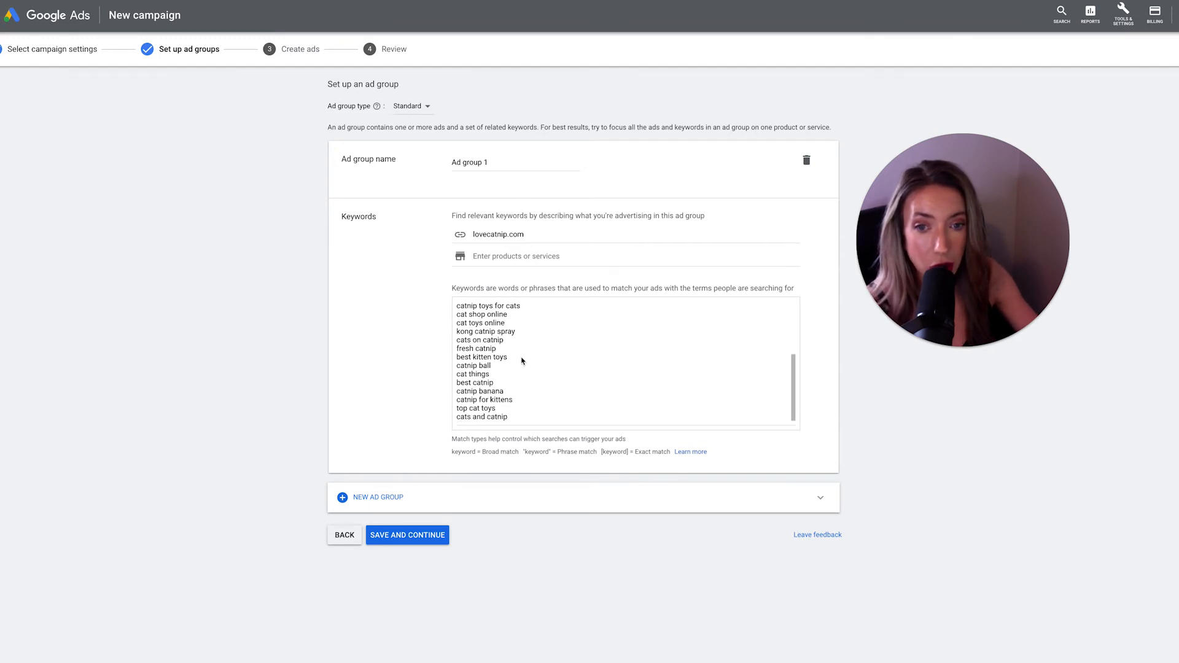
{"action": "scroll", "coordinate": [523, 368], "scroll_direction": "up", "scroll_amount": 5}
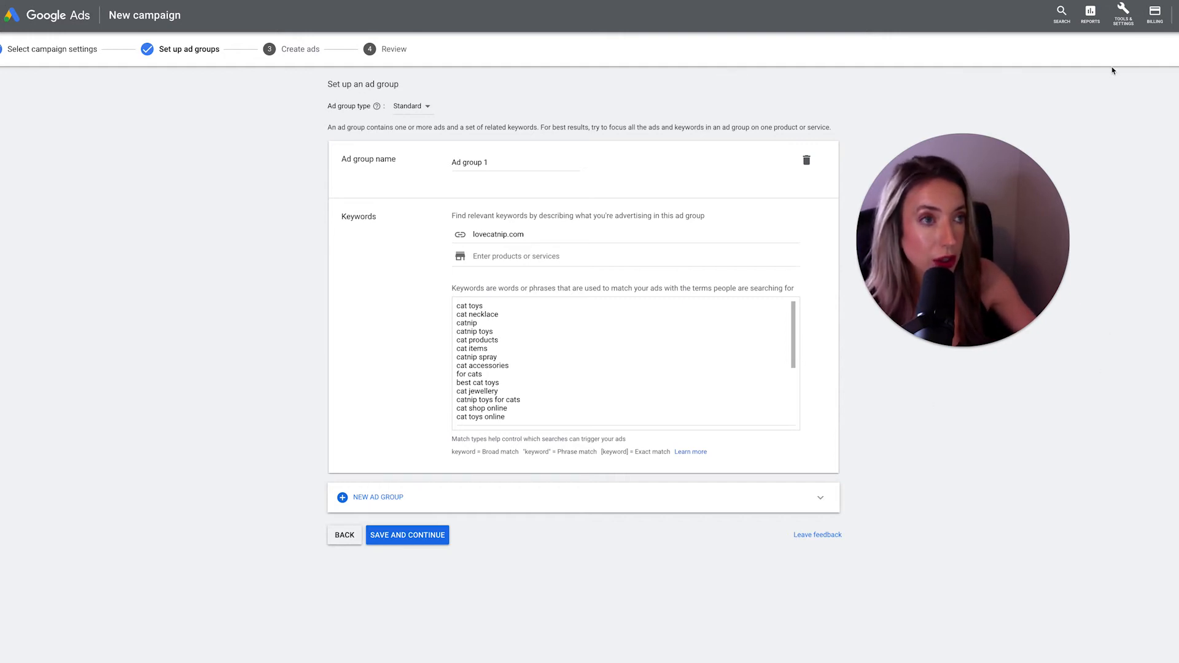
{"action": "left_click", "coordinate": [1123, 11]}
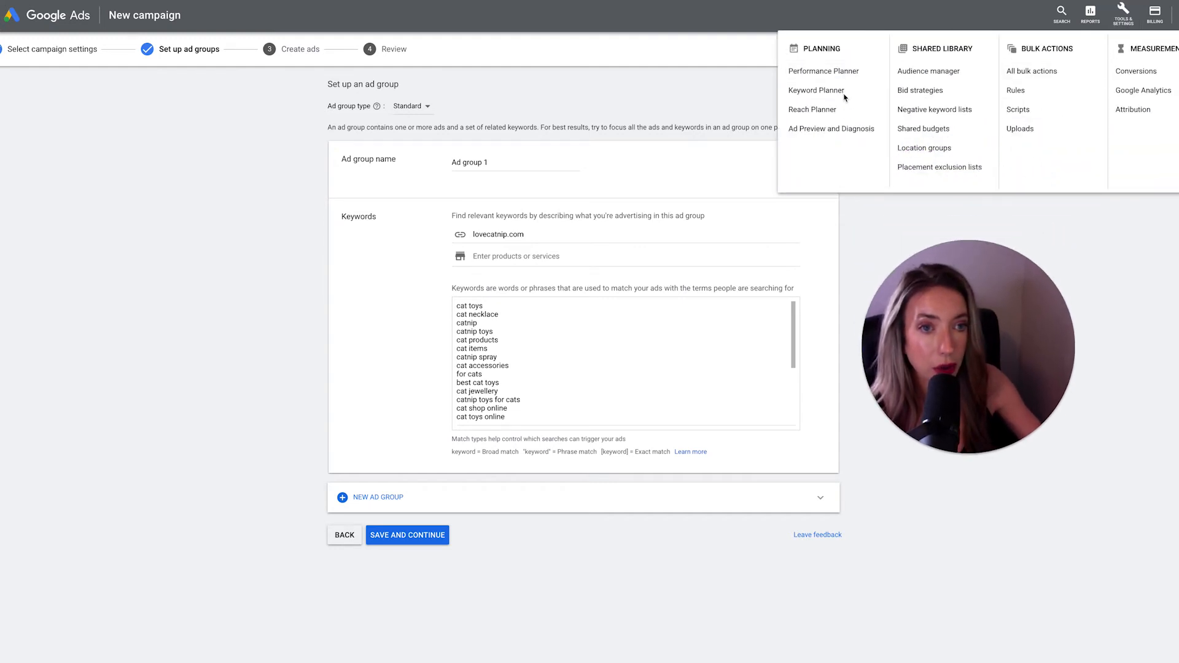
{"action": "right_click", "coordinate": [822, 94]}
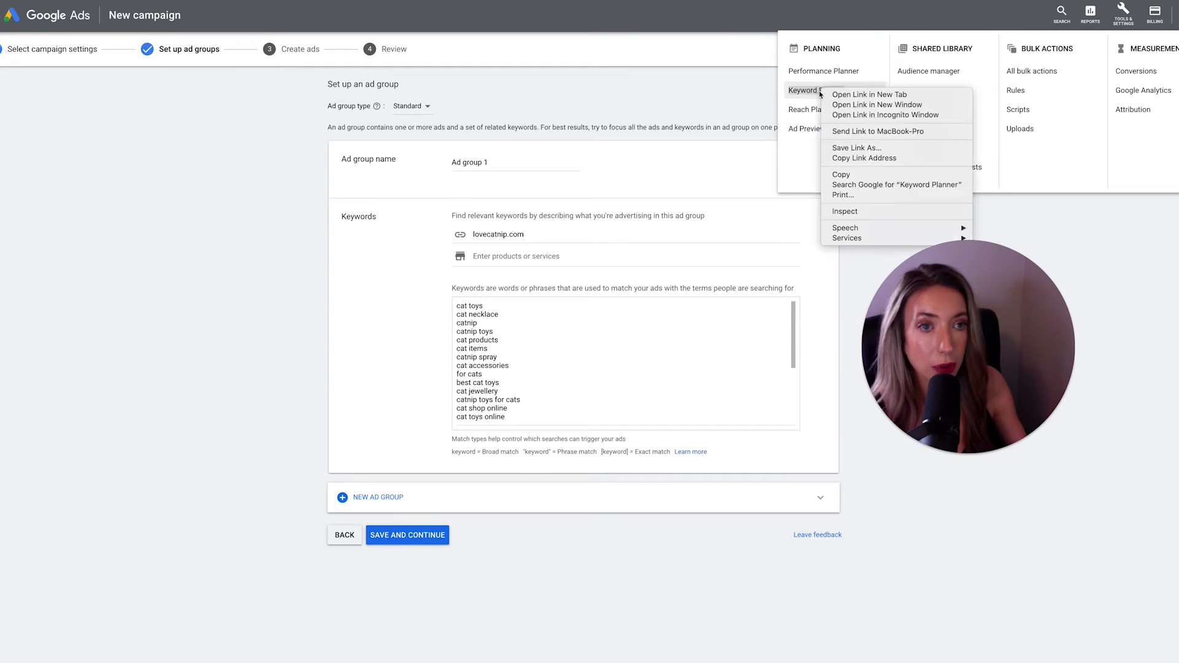
{"action": "left_click", "coordinate": [842, 109]}
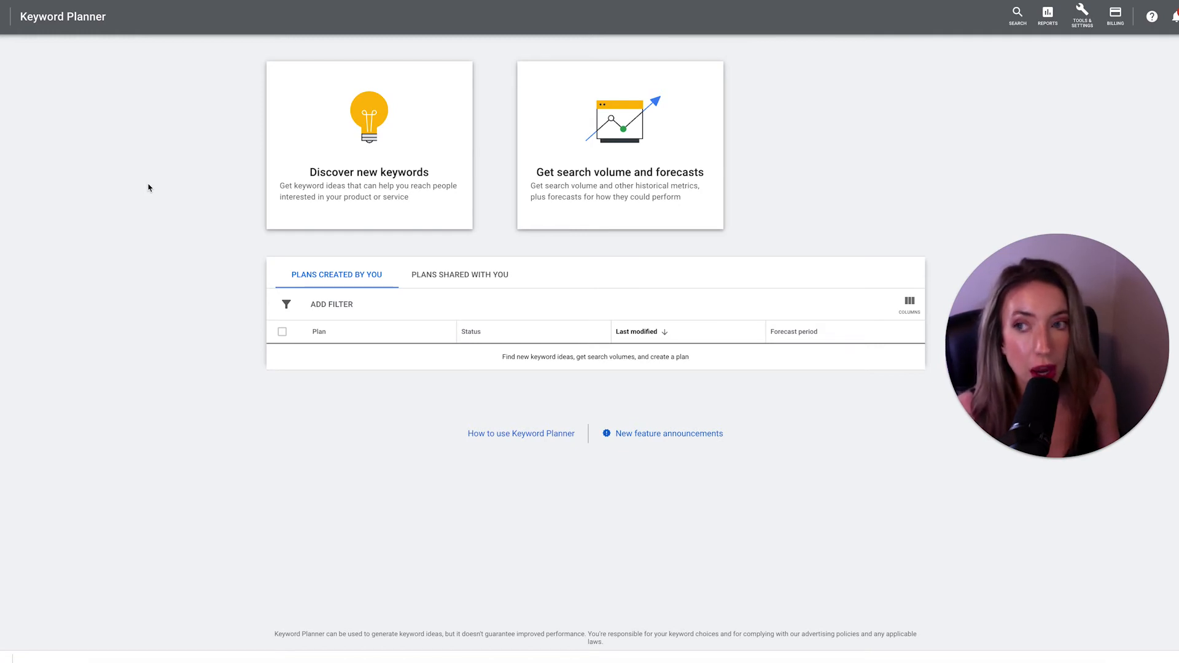
- Discover new keyword ideas in Keyword Planner for "catnip for cats"
{"action": "left_click", "coordinate": [343, 198]}
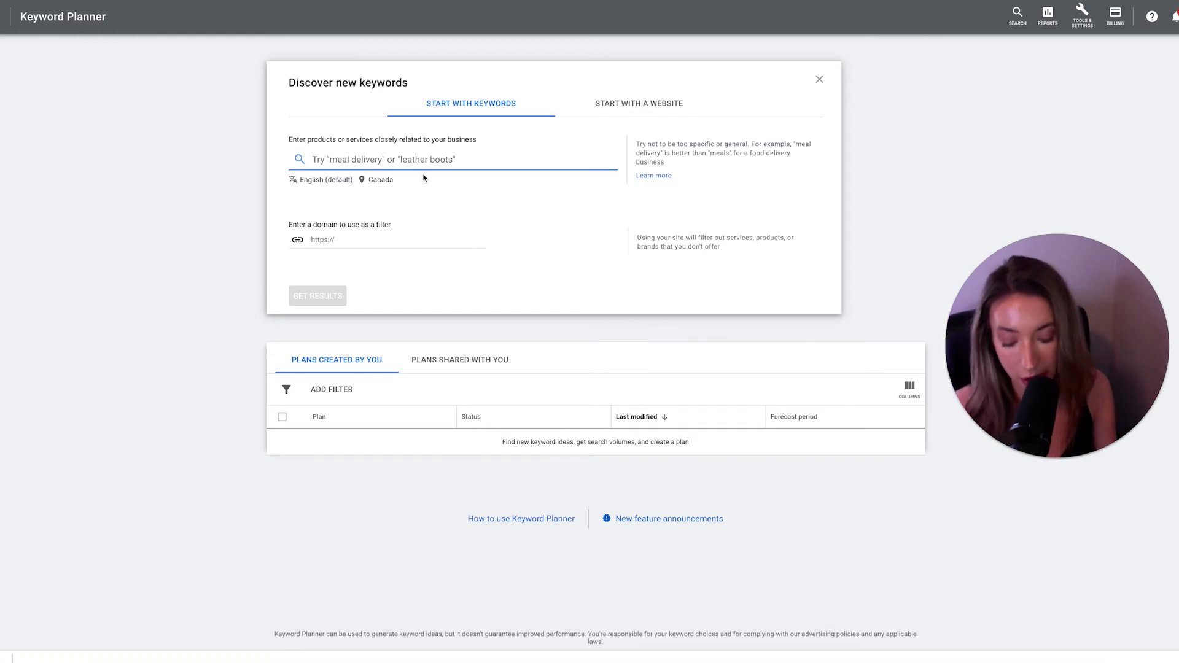
{"action": "type", "text": "catni"}
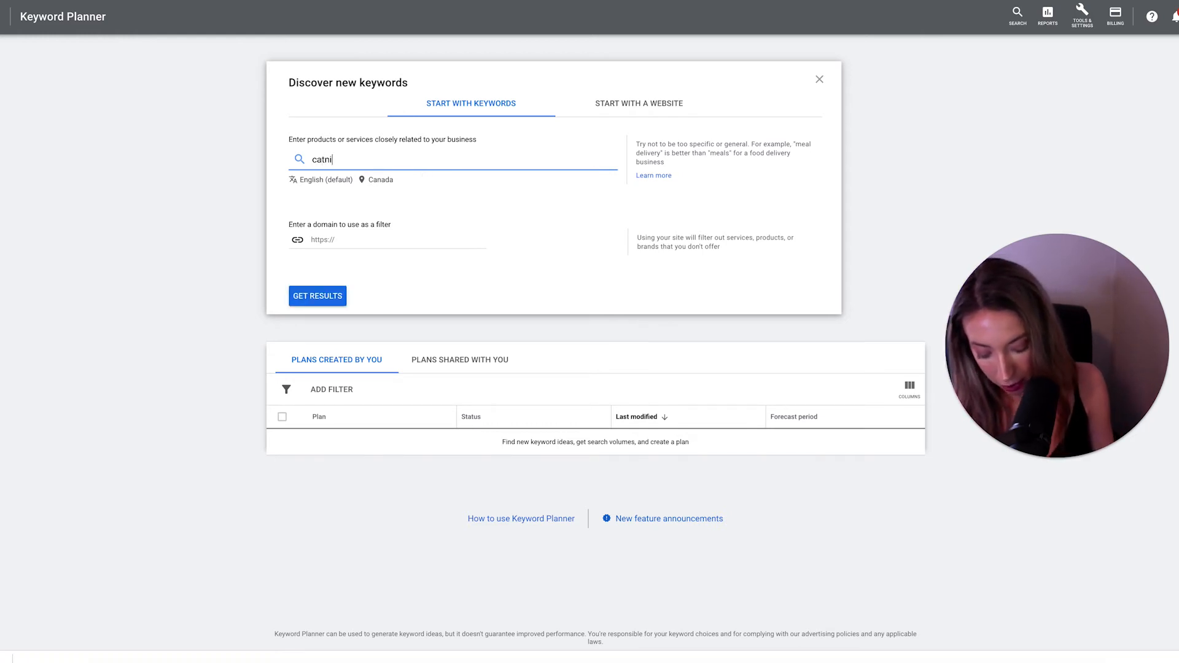
{"action": "type", "text": "p for cats"}
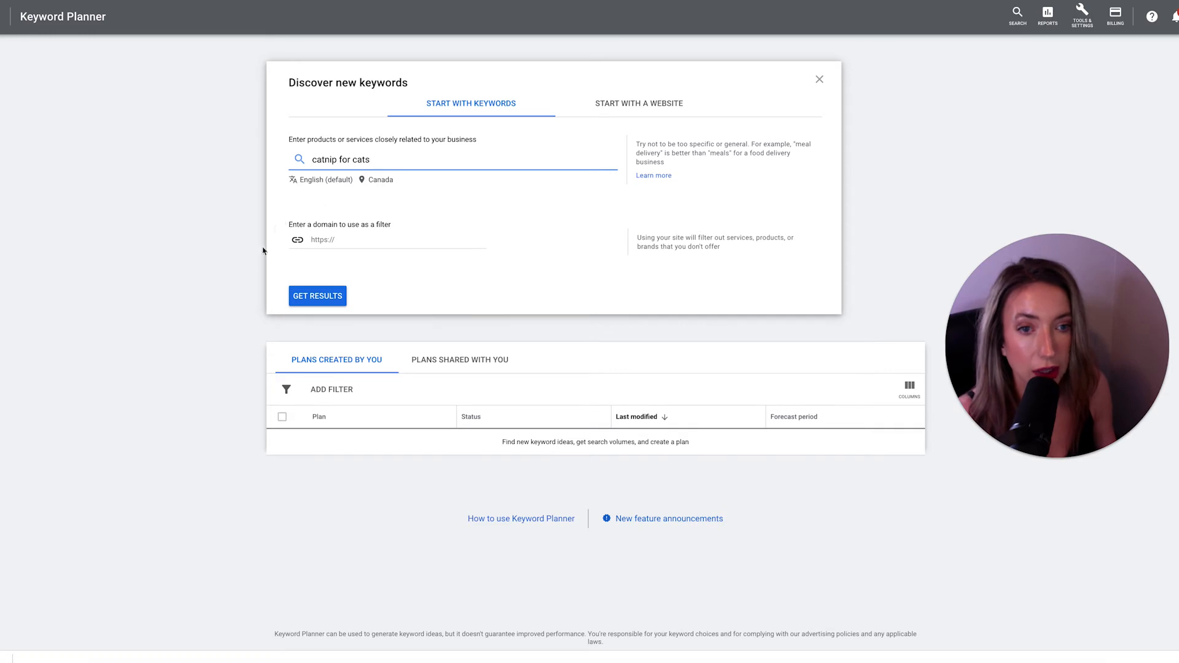
{"action": "left_click", "coordinate": [310, 301]}
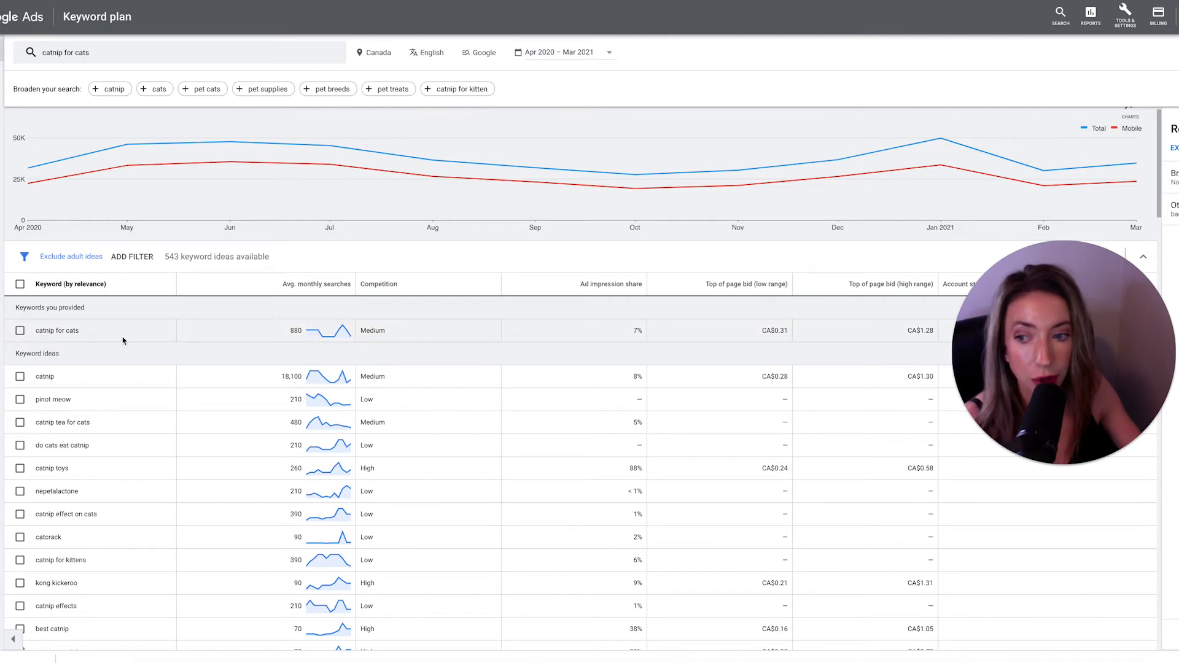
- Examine the keyword ideas with their monthly searches, competition and top-of-page bids
{"action": "mouse_move", "coordinate": [311, 336]}
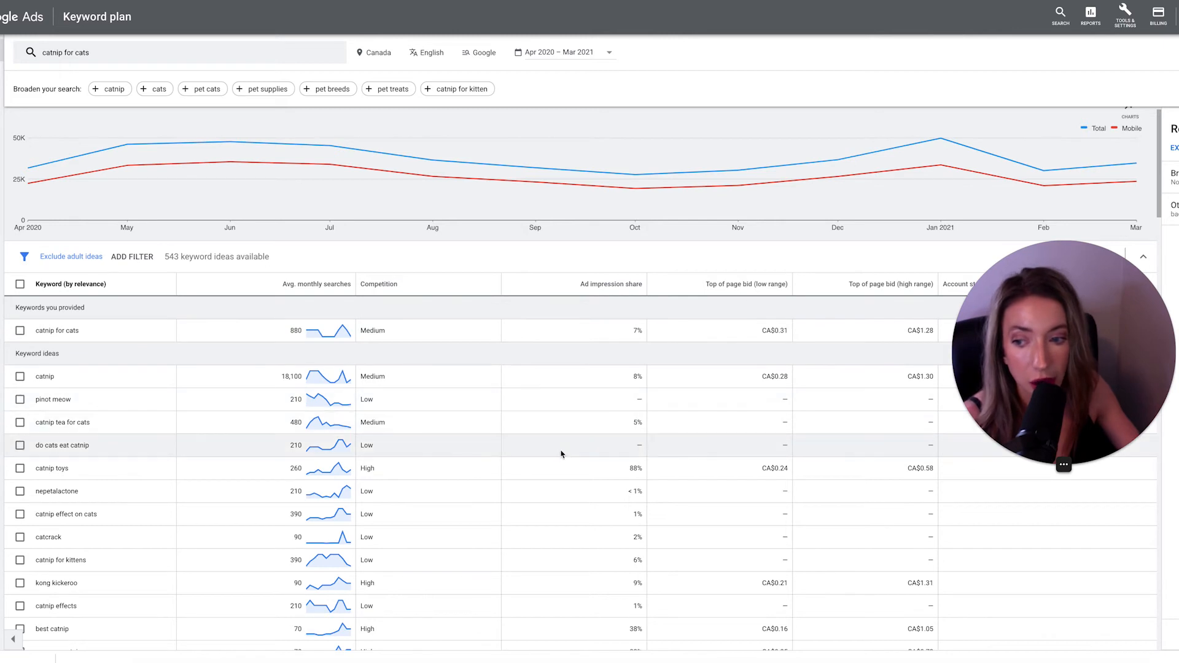
{"action": "scroll", "coordinate": [561, 454], "scroll_direction": "down", "scroll_amount": 1}
{"action": "scroll", "coordinate": [430, 418], "scroll_direction": "down", "scroll_amount": 1}
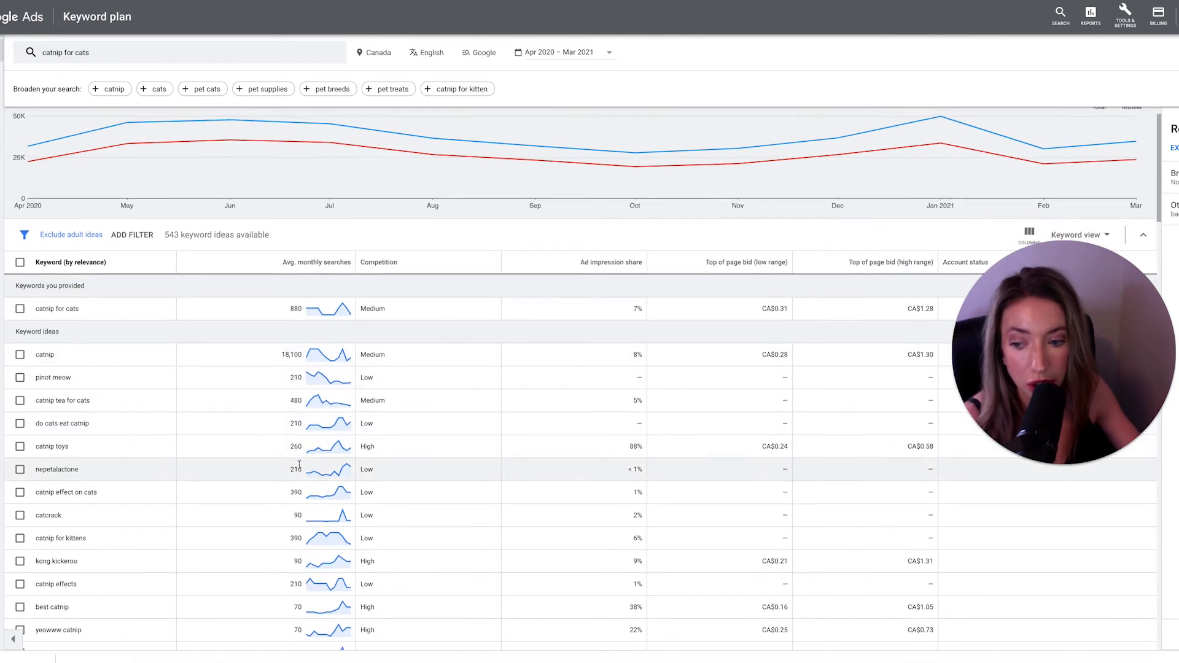
{"action": "scroll", "coordinate": [296, 424], "scroll_direction": "down", "scroll_amount": 2}
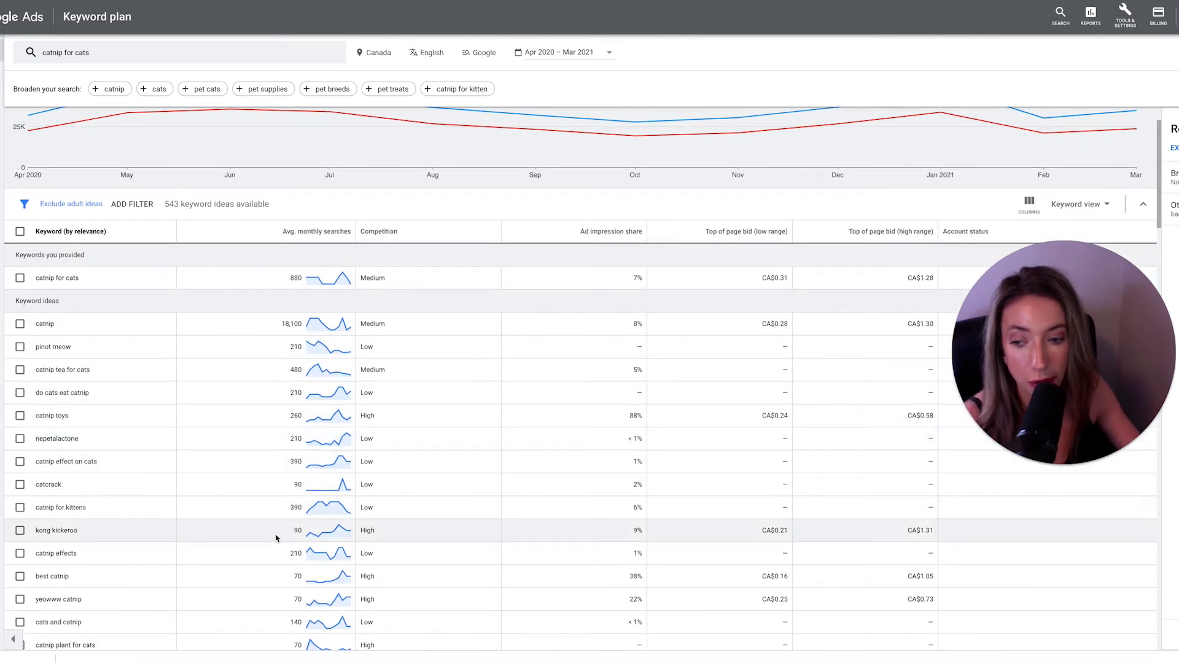
{"action": "scroll", "coordinate": [452, 398], "scroll_direction": "up", "scroll_amount": 4}
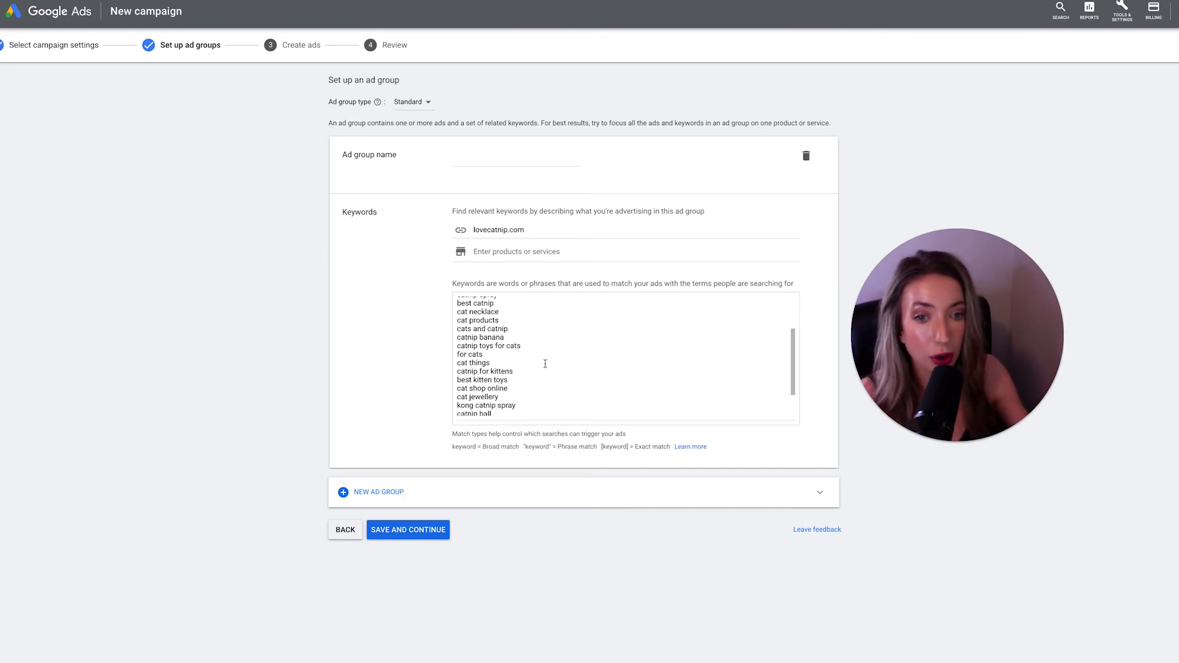
- Clear all suggested keywords from the ad group's keyword list
{"action": "scroll", "coordinate": [544, 363], "scroll_direction": "up", "scroll_amount": 5}
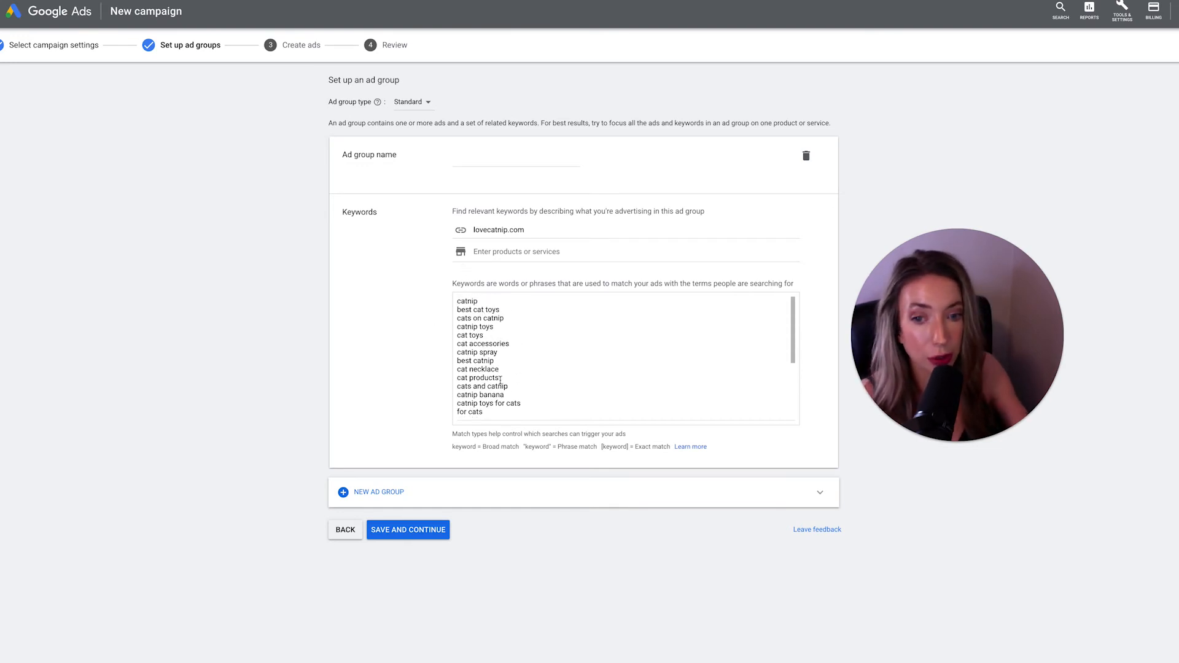
{"action": "scroll", "coordinate": [500, 381], "scroll_direction": "down", "scroll_amount": 4}
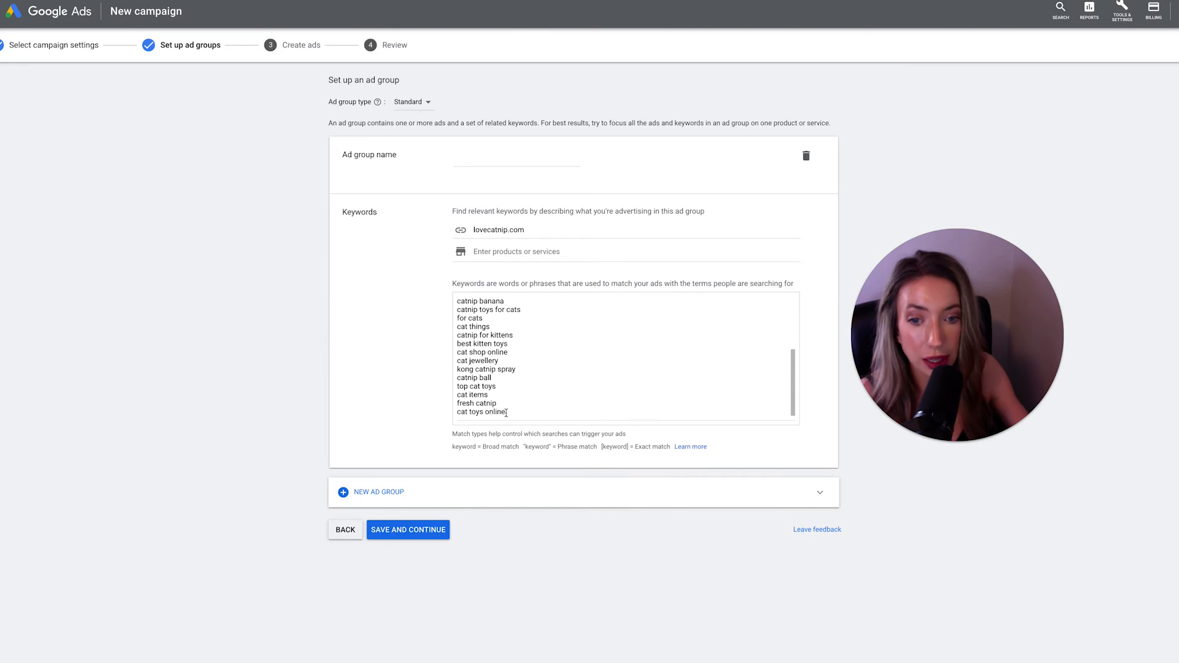
{"action": "left_click_drag", "start_coordinate": [506, 412], "coordinate": [447, 294]}
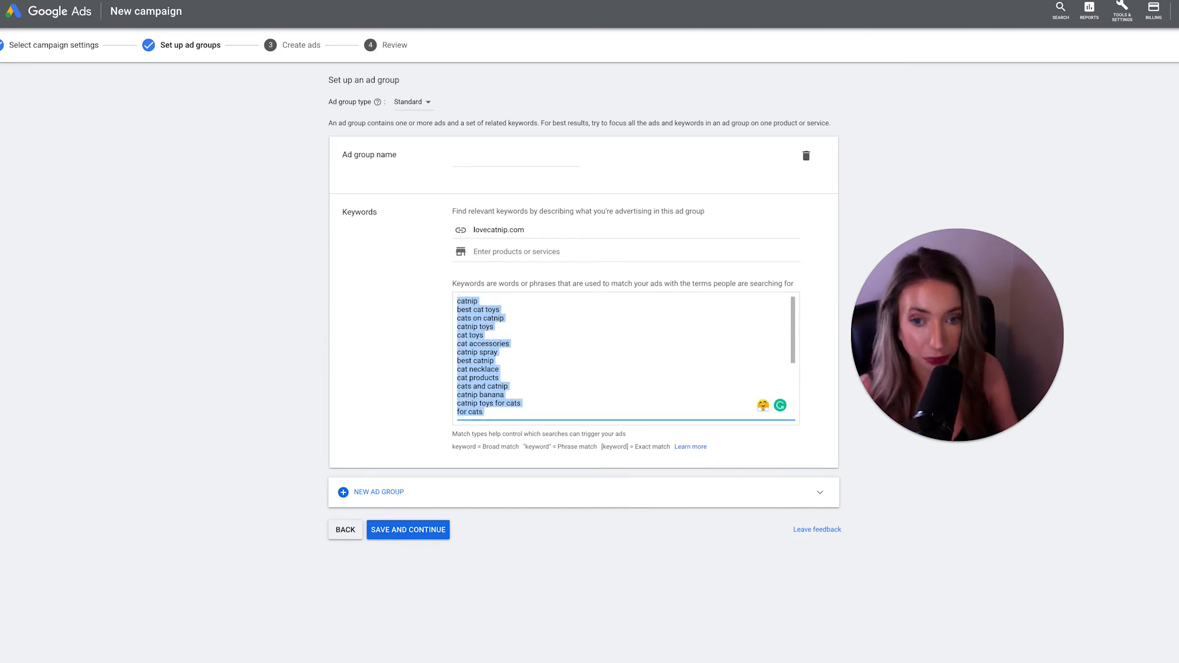
{"action": "key", "text": "BackSpace"}
- Generate keyword suggestions for the product or service "catnip"
{"action": "left_click", "coordinate": [499, 252]}
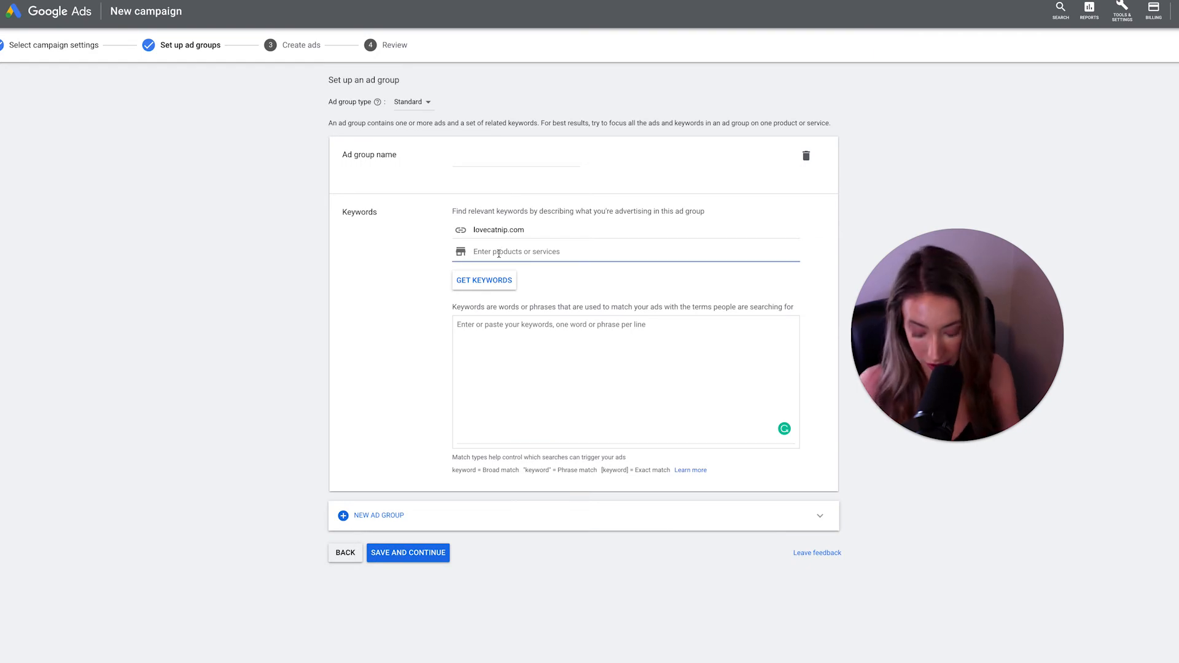
{"action": "type", "text": "catnip"}
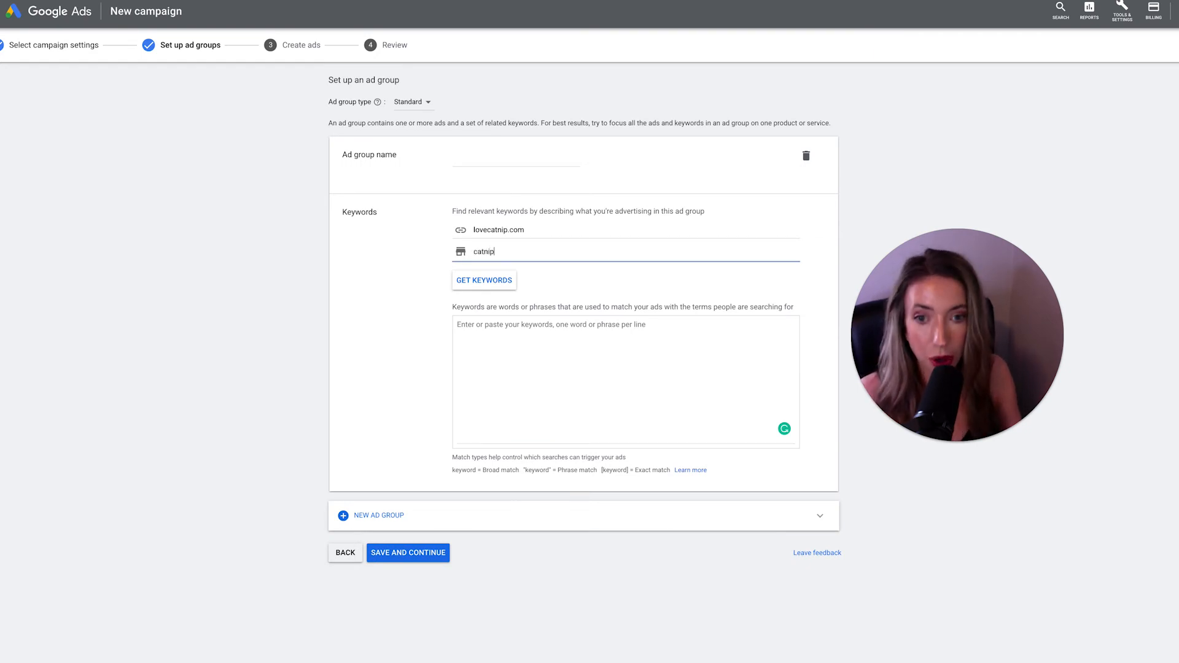
{"action": "left_click", "coordinate": [471, 287]}
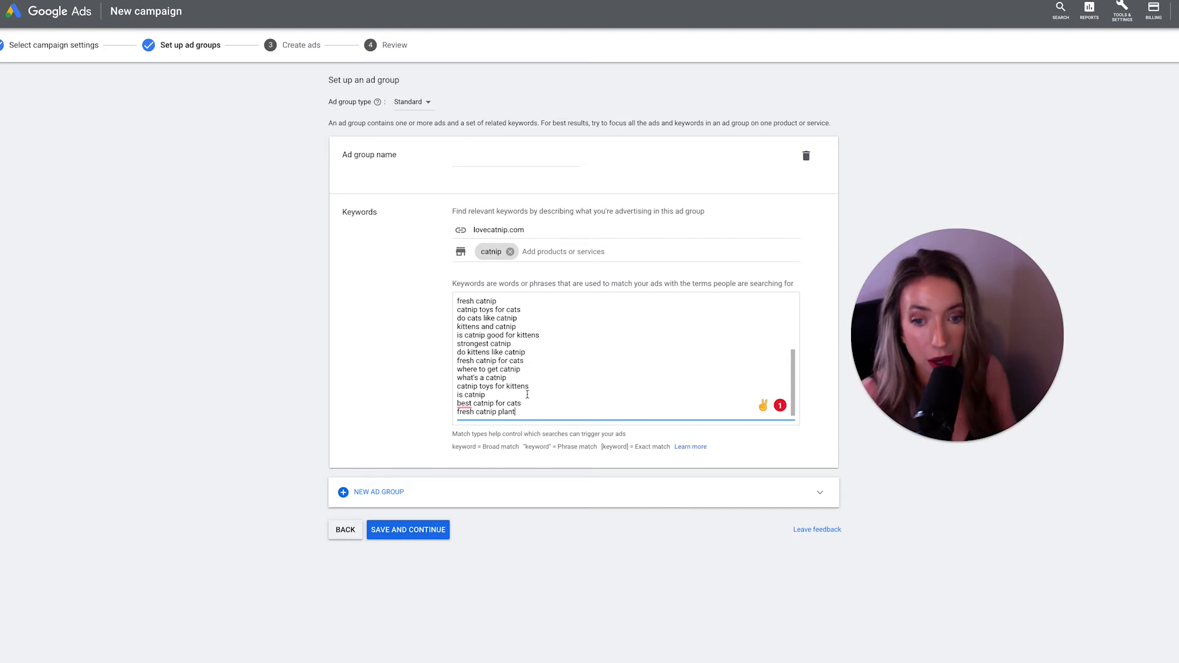
- Remove the "catnip" product entry and clear the generated keyword list
{"action": "left_click", "coordinate": [511, 253]}
{"action": "mouse_move", "coordinate": [527, 432]}
{"action": "left_mouse_down"}
{"action": "mouse_move", "coordinate": [461, 387]}
{"action": "mouse_move", "coordinate": [448, 311]}
{"action": "mouse_move", "coordinate": [529, 370]}
{"action": "mouse_move", "coordinate": [534, 454]}
{"action": "left_mouse_up"}
{"action": "left_click", "coordinate": [458, 337]}
{"action": "key", "text": "BackSpace"}
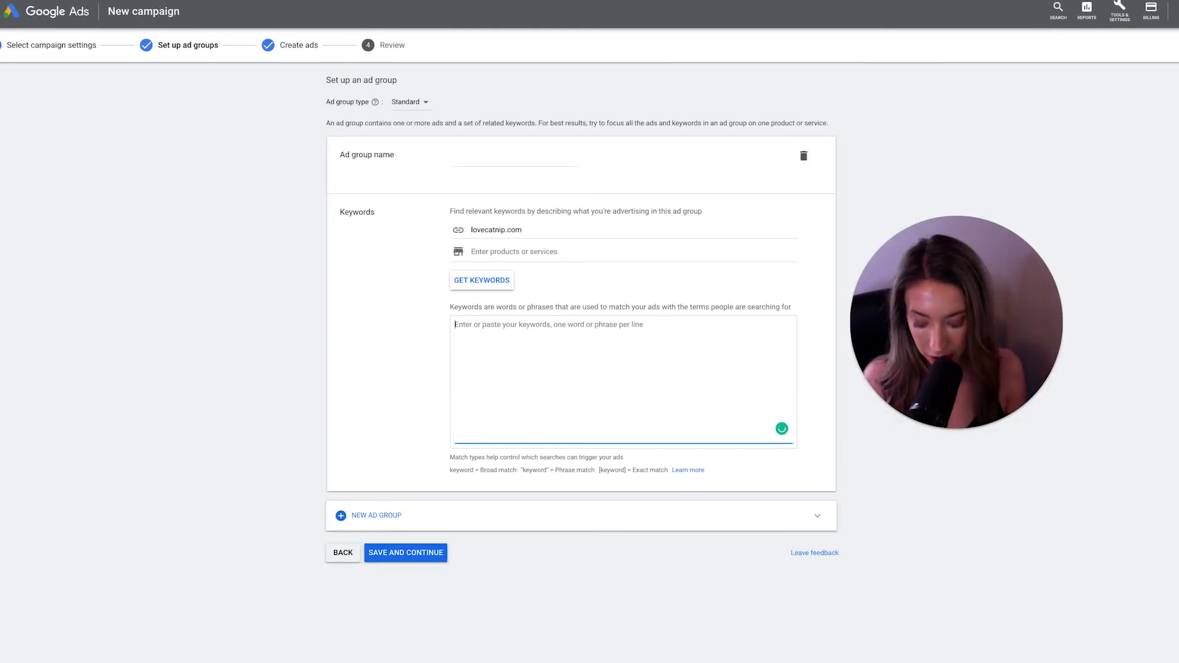
- Enter the keywords "catnip", "catnip for cats" and "best catnip", one per line, in the ad group's keyword list
{"action": "type", "text": "catnip "}
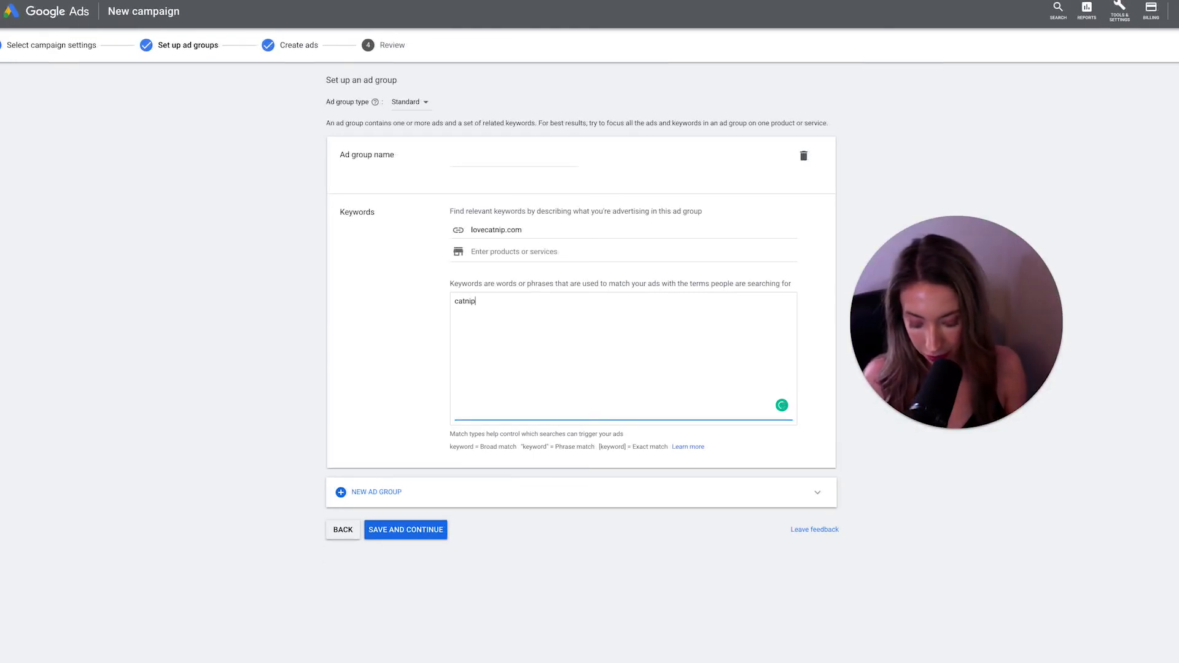
{"action": "type", "text": "c"}
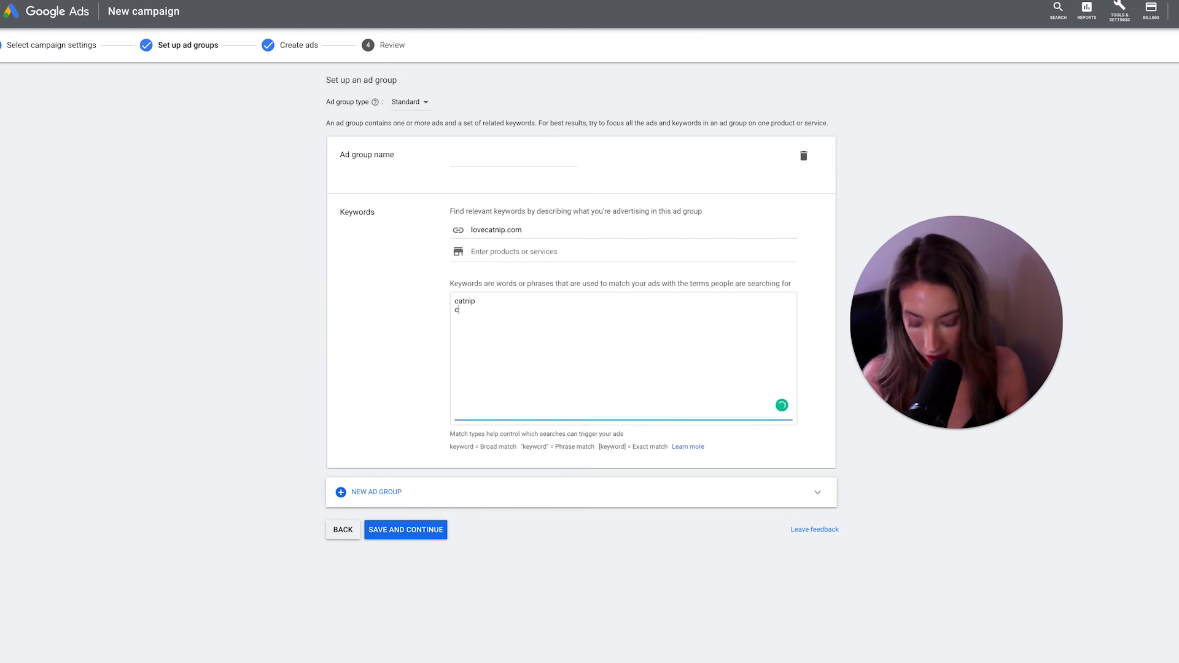
{"action": "type", "text": "atnip for cats"}
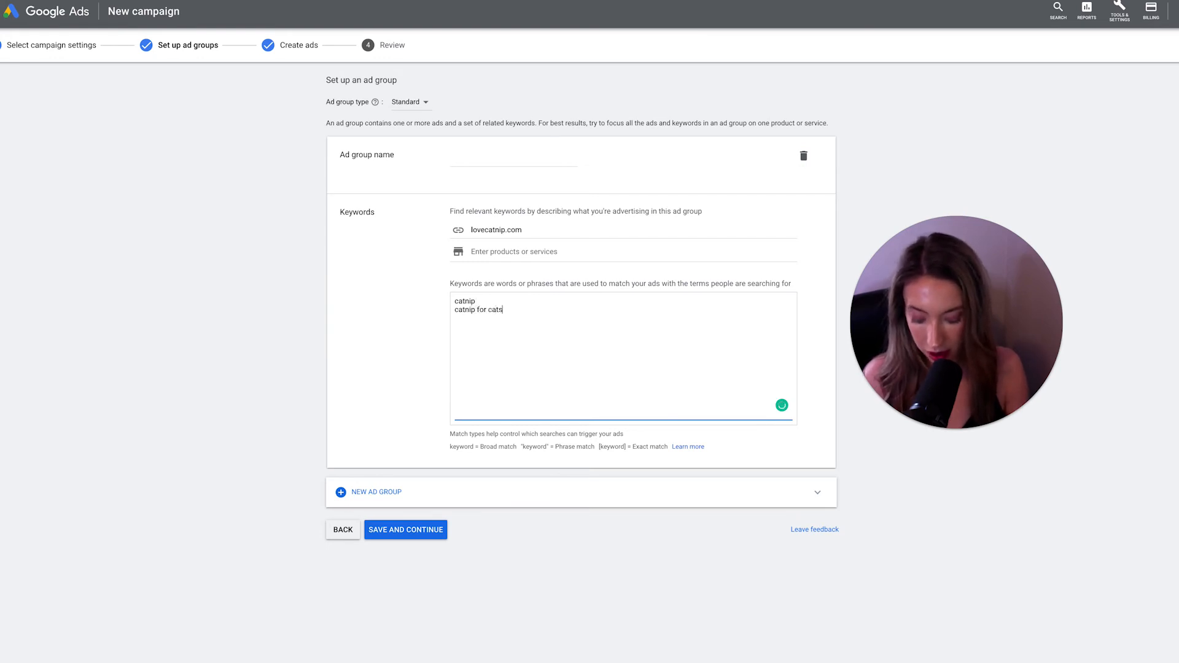
{"action": "key", "text": "Return"}
{"action": "type", "text": "bes"}
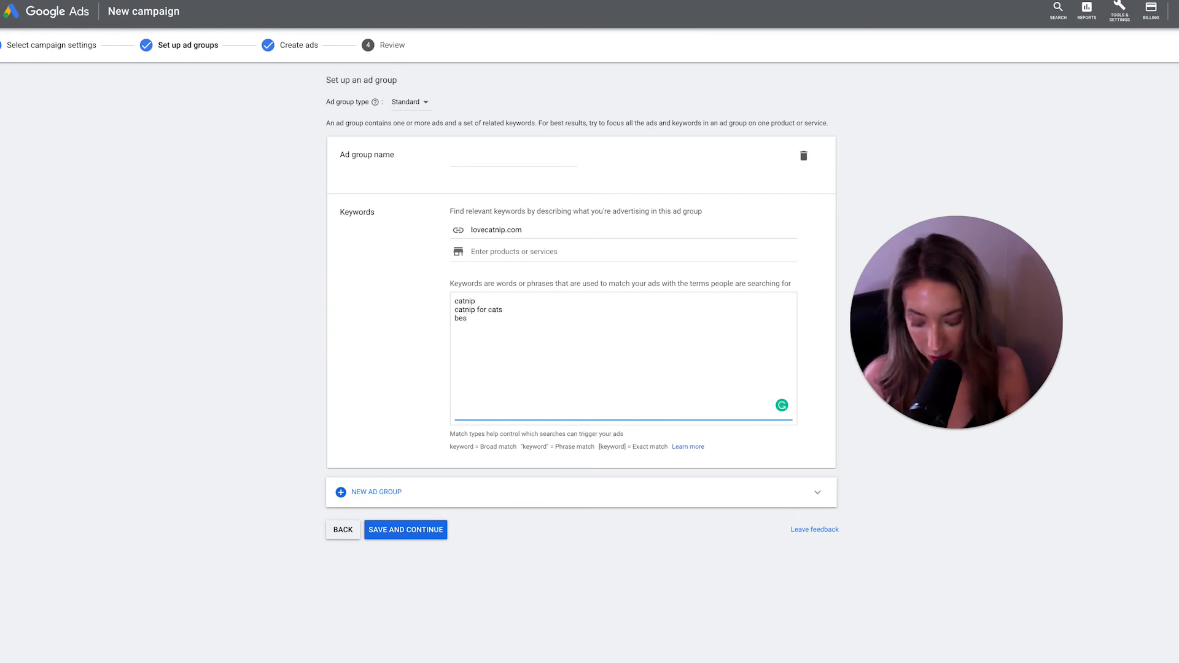
{"action": "type", "text": "t catni"}
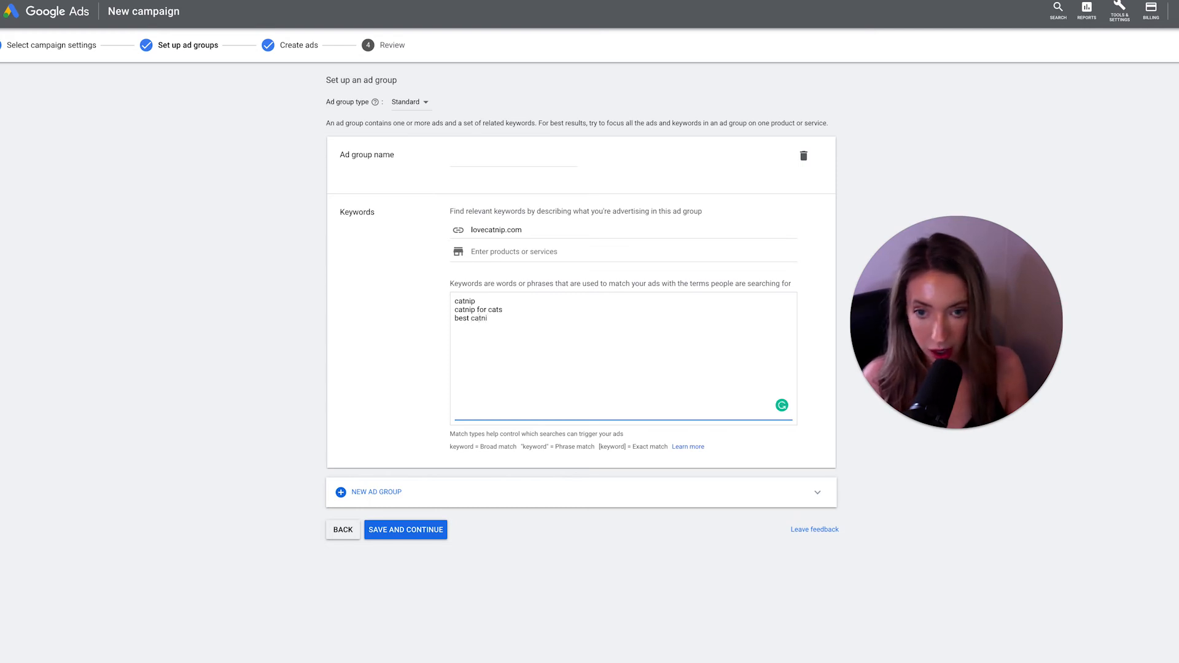
{"action": "type", "text": "p"}
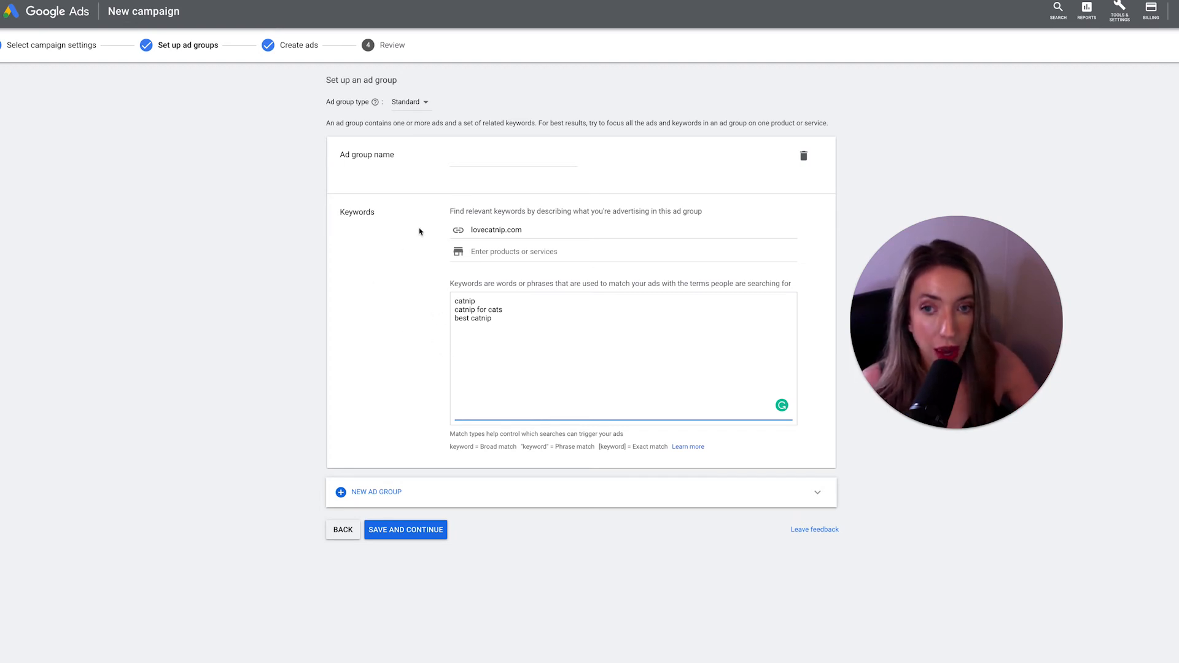
- Name the first ad group "Catnip for cats"
{"action": "left_click", "coordinate": [470, 161]}
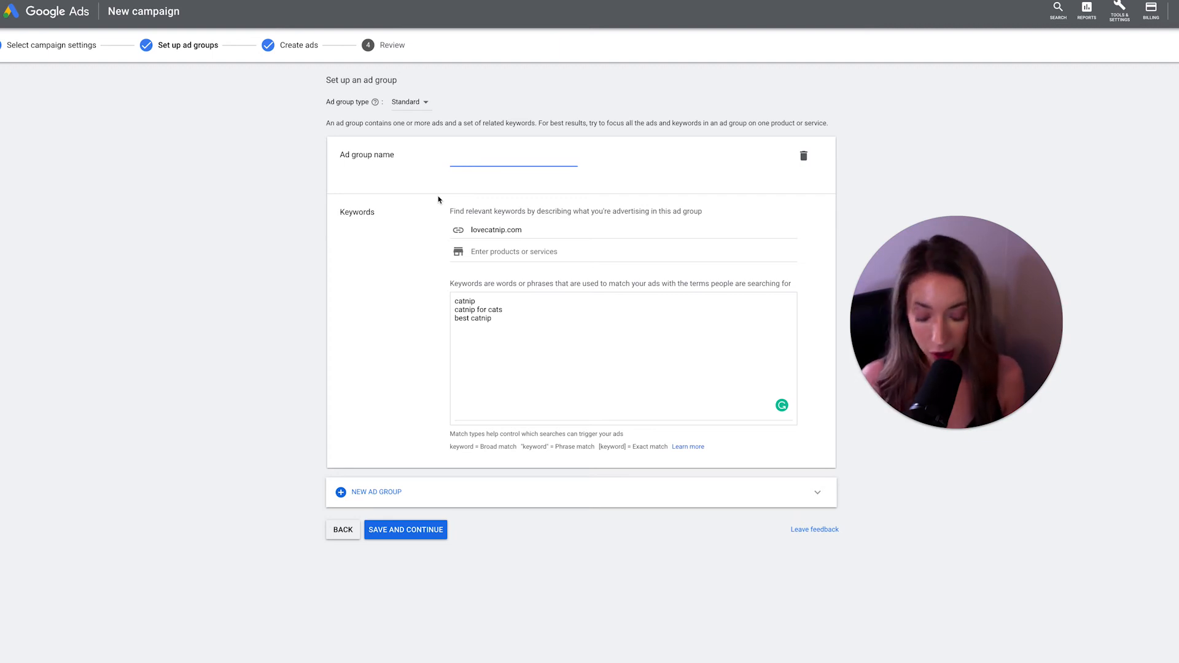
{"action": "type", "text": "C"}
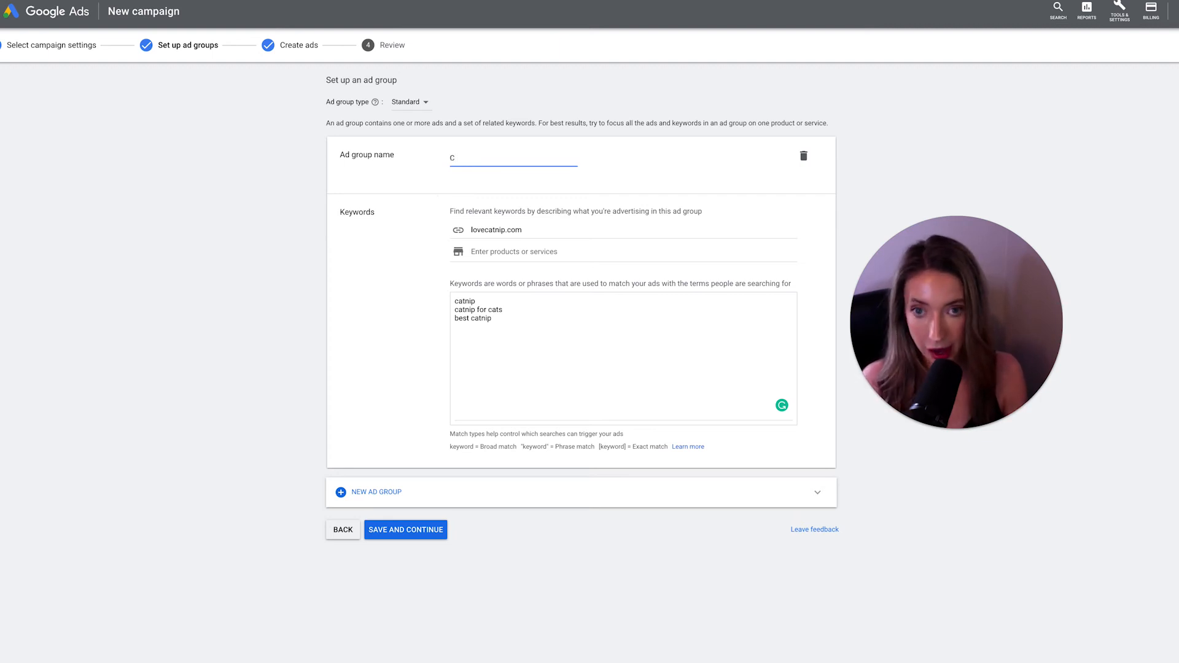
{"action": "type", "text": "atnip for cats"}
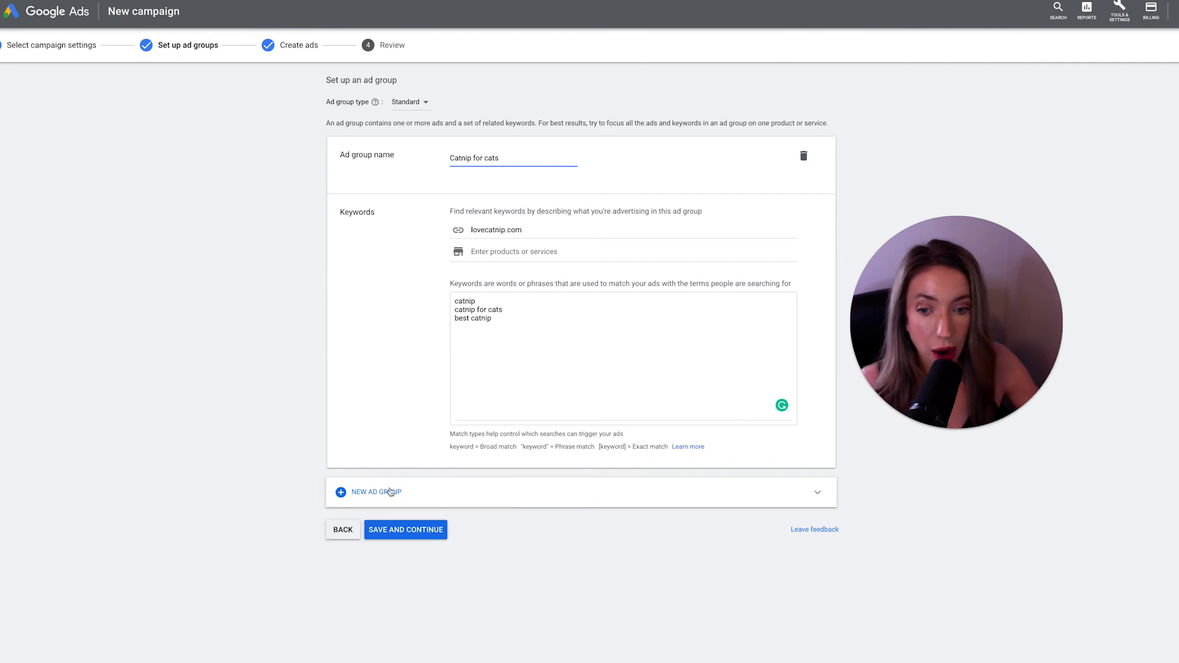
- Add a second ad group and replace its default name with "Catnip toys"
{"action": "left_click", "coordinate": [415, 496]}
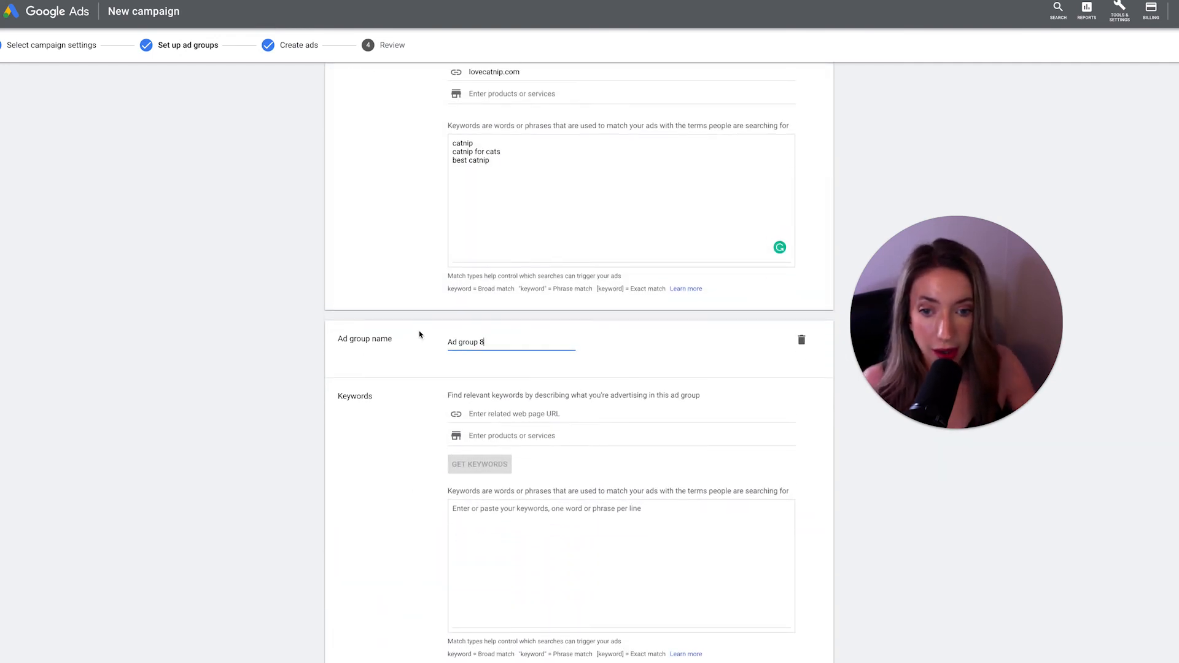
{"action": "key", "text": "BackSpace"}
{"action": "key", "text": "BackSpace"}
{"action": "key", "text": "BackSpace"}
{"action": "key", "text": "BackSpace"}
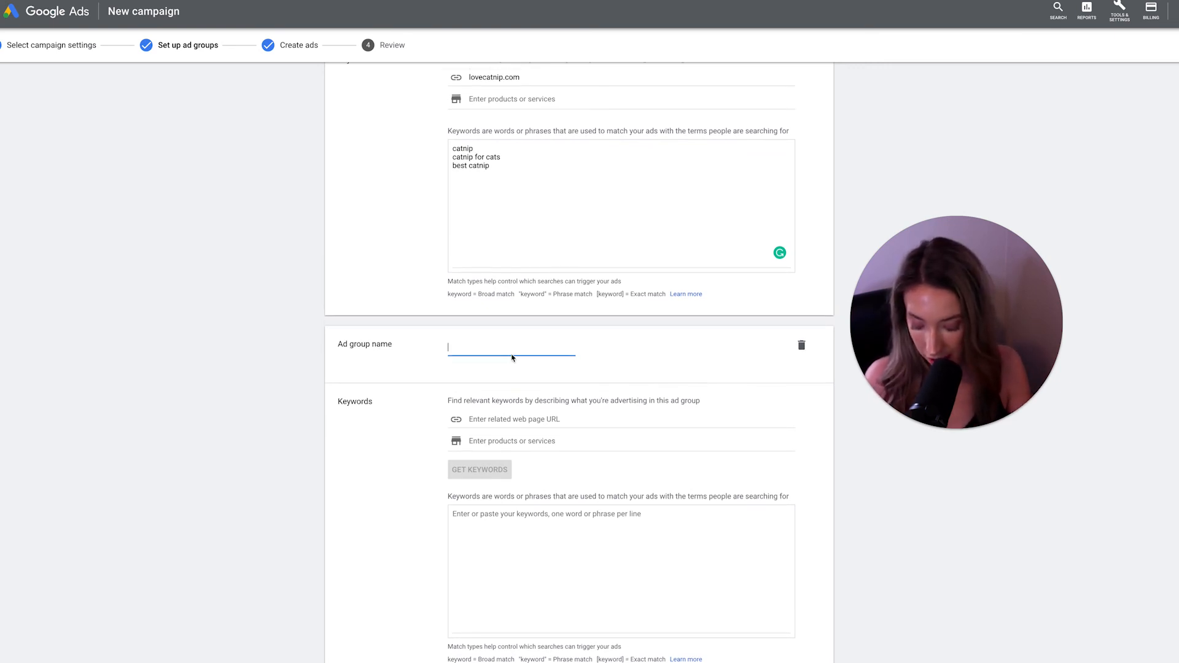
{"action": "type", "text": "Catnip toys"}
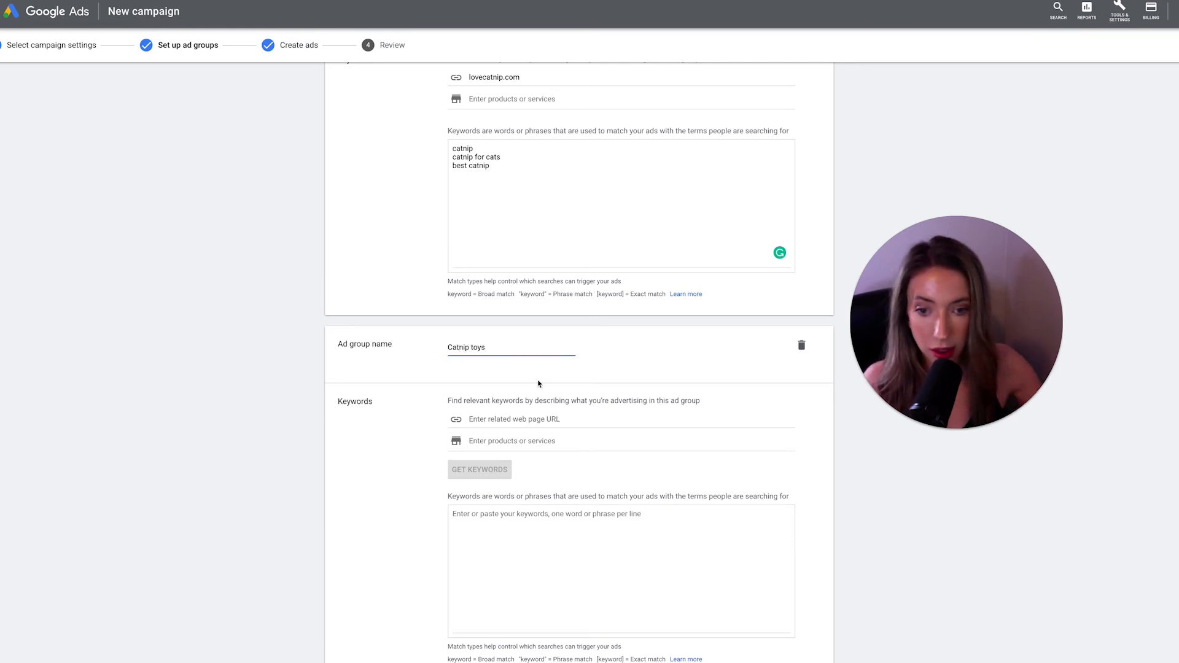
- Enter the keywords "best catnip toys", "catnip toys" and "top cat toys" in the second ad group's keyword list
{"action": "scroll", "coordinate": [539, 393], "scroll_direction": "down", "scroll_amount": 1}
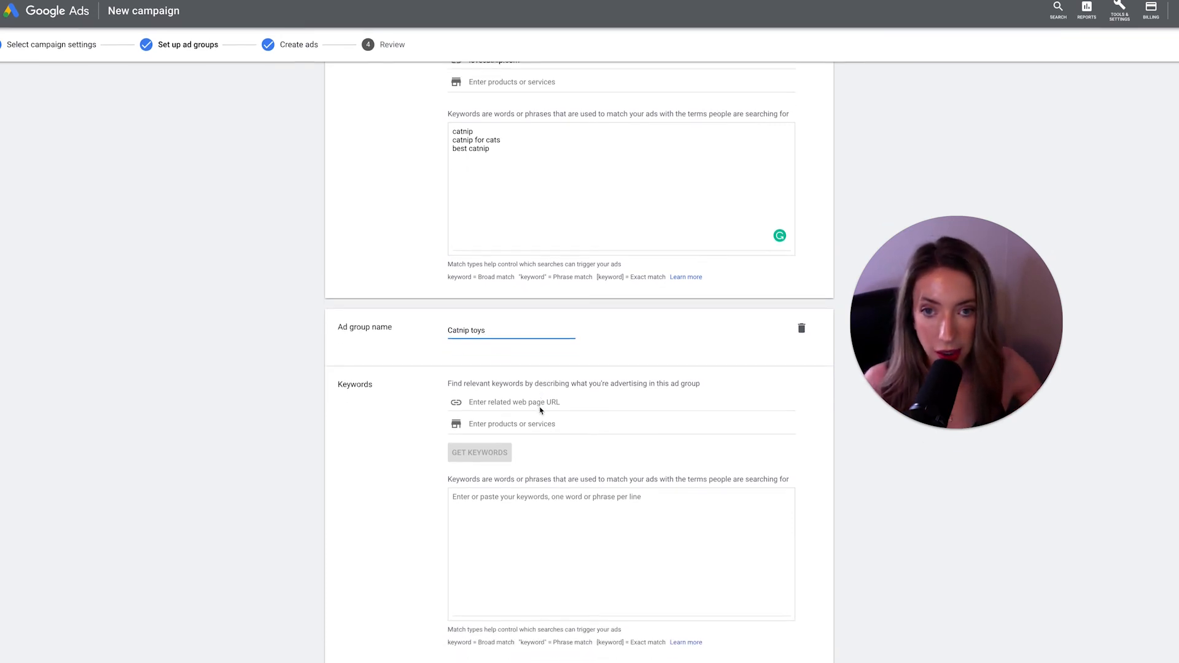
{"action": "left_click", "coordinate": [518, 502]}
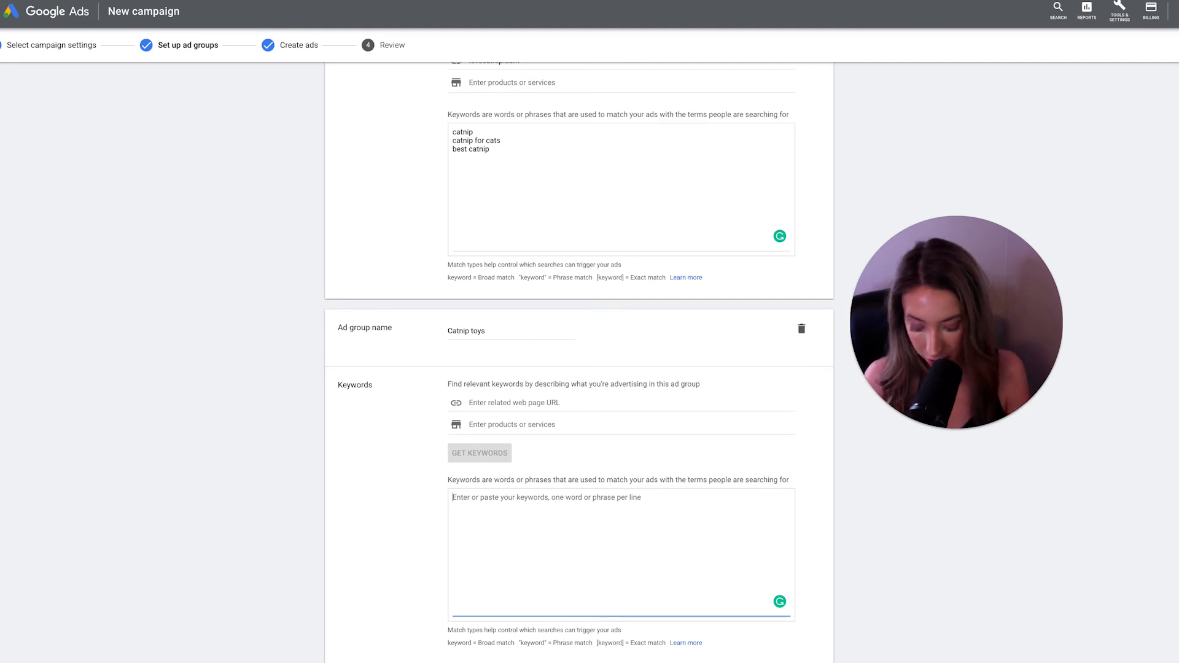
{"action": "type", "text": "best catnip t"}
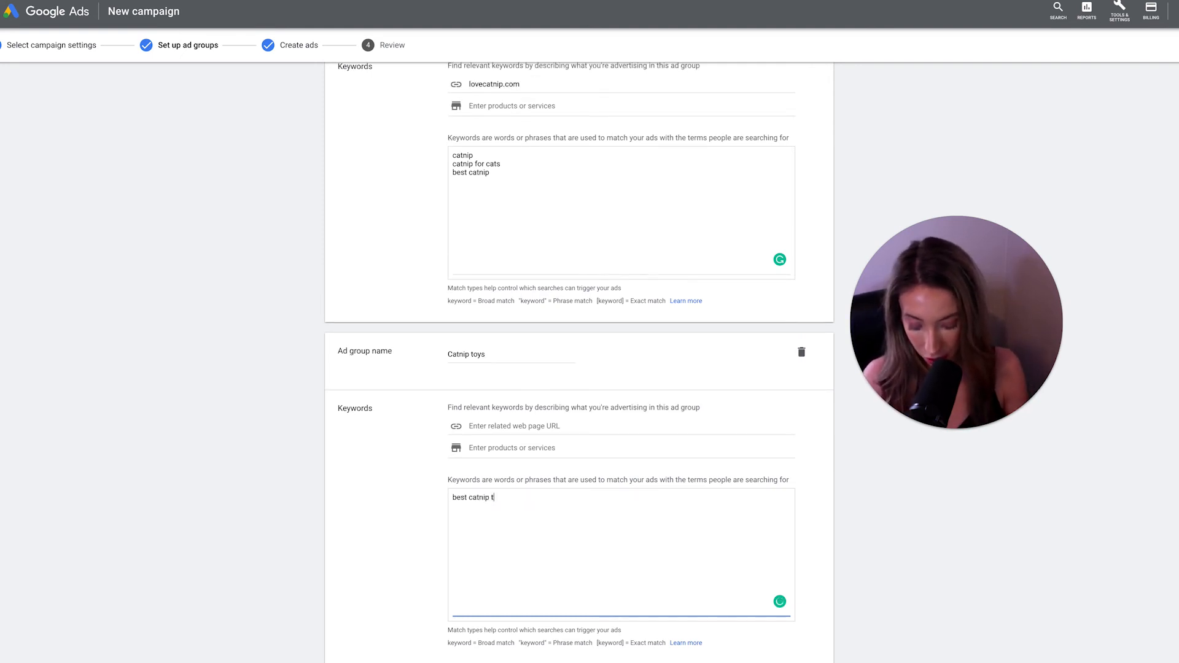
{"action": "type", "text": "oys"}
{"action": "key", "text": "Return"}
{"action": "type", "text": "catni"}
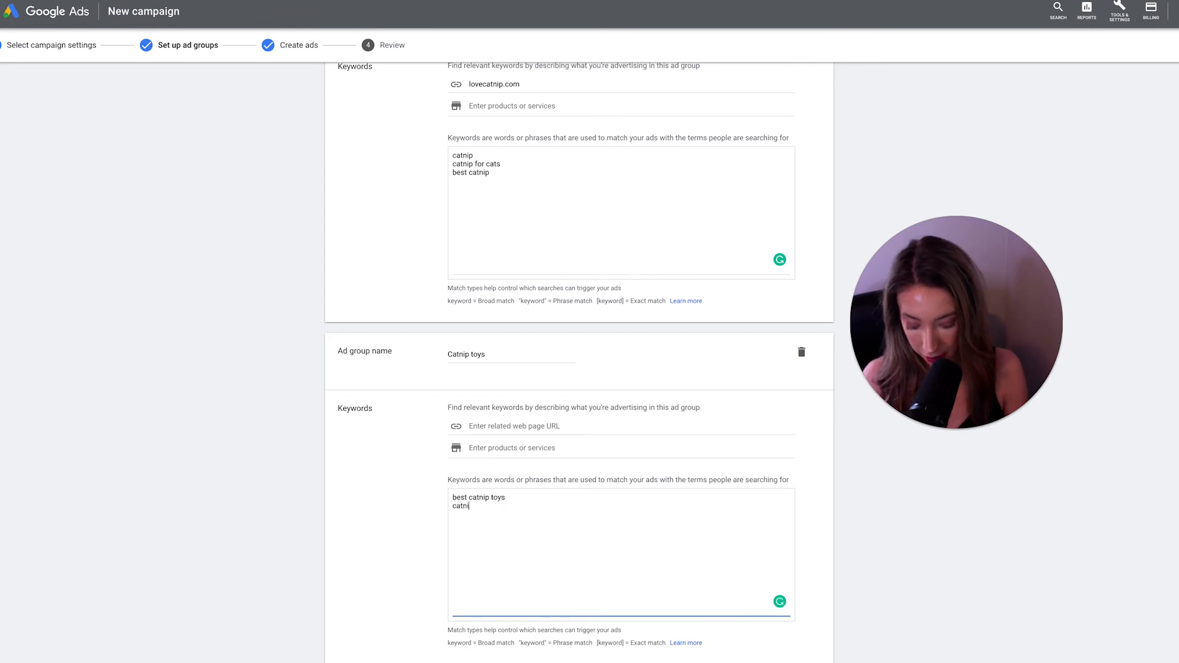
{"action": "type", "text": "p toys "}
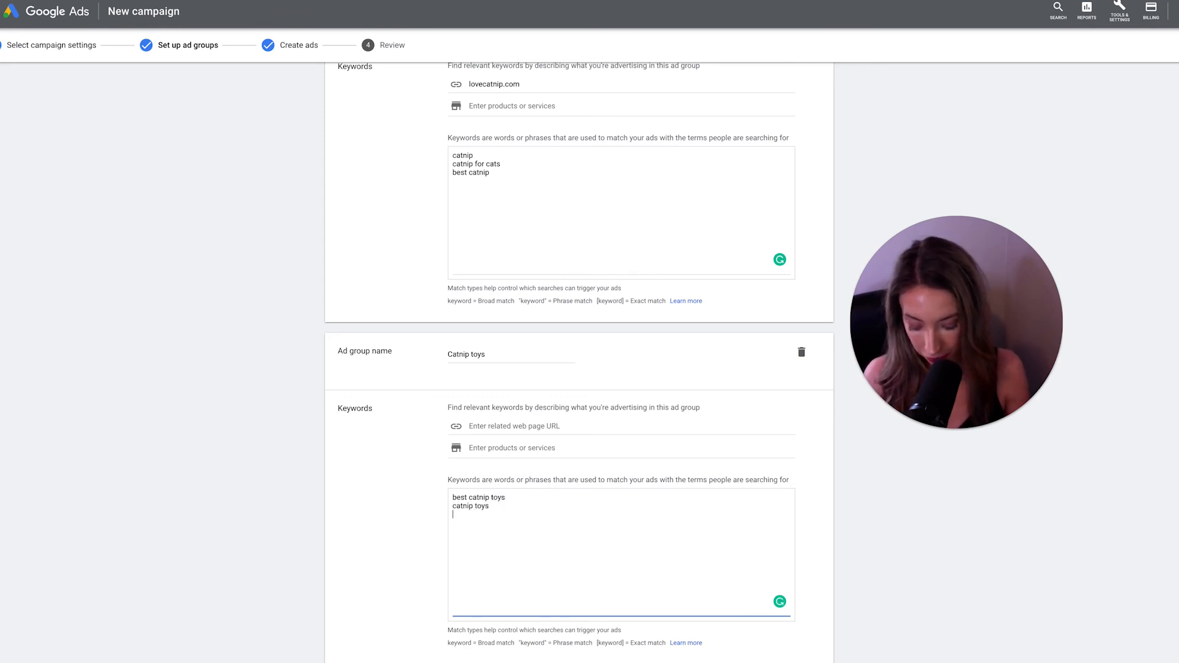
{"action": "type", "text": "top cat toys"}
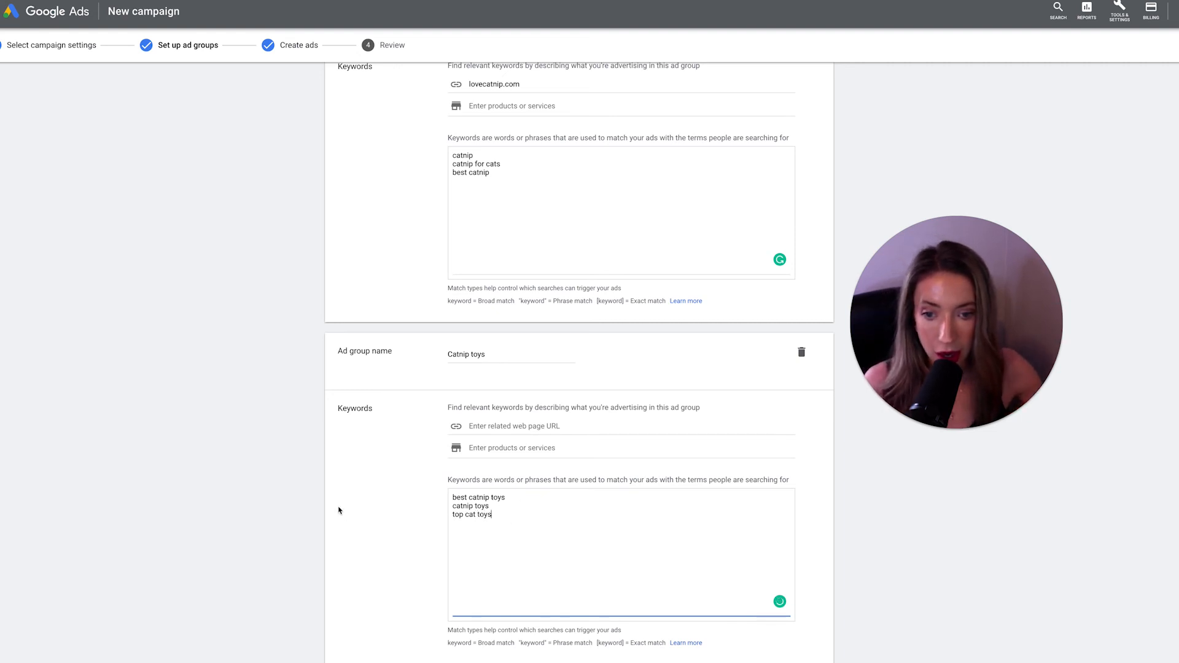
- Review the keyword lists of both ad groups
{"action": "scroll", "coordinate": [339, 512], "scroll_direction": "up", "scroll_amount": 2}
{"action": "scroll", "coordinate": [282, 269], "scroll_direction": "up", "scroll_amount": 3}
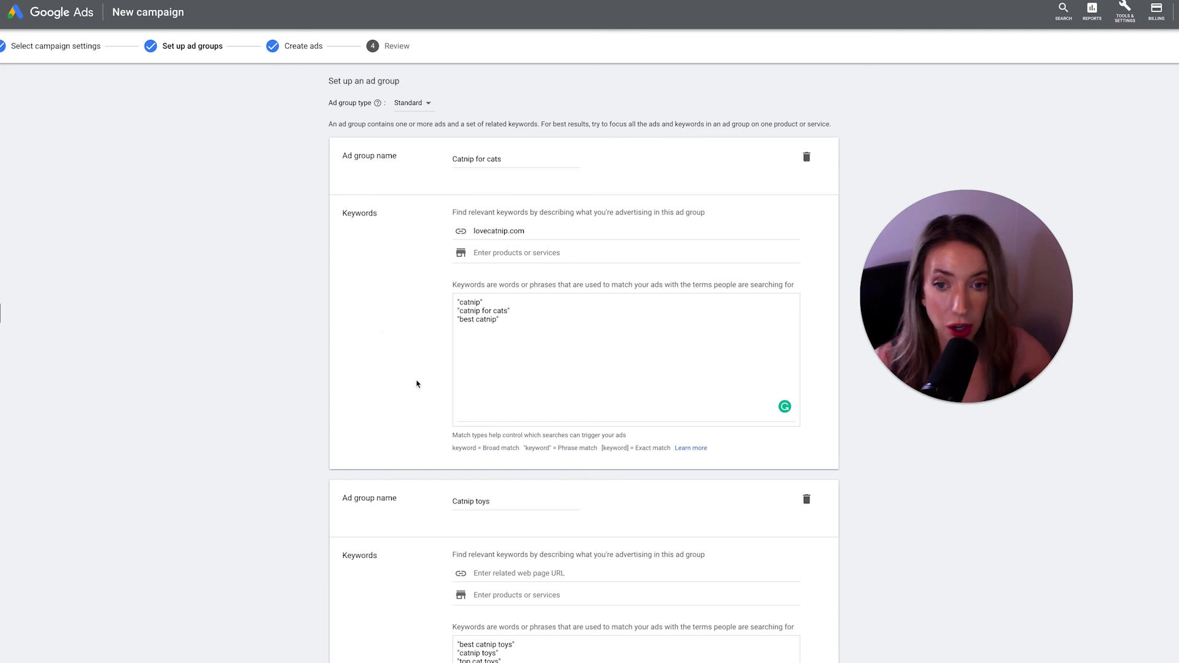
{"action": "scroll", "coordinate": [434, 448], "scroll_direction": "down", "scroll_amount": 1}
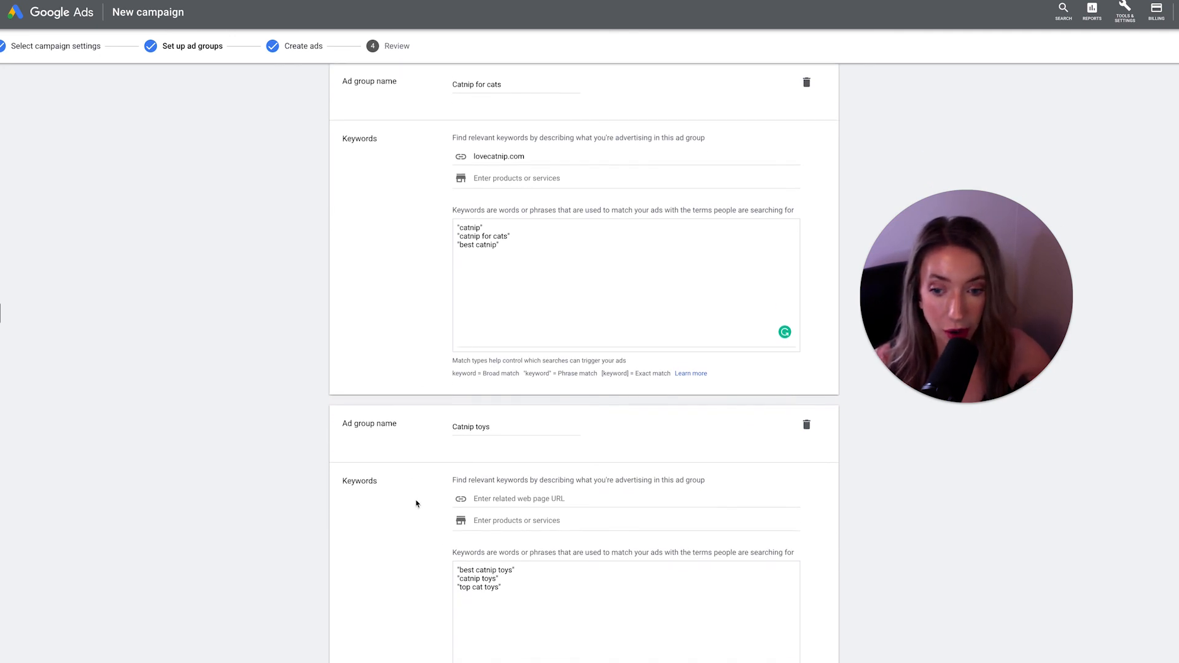
{"action": "scroll", "coordinate": [415, 501], "scroll_direction": "down", "scroll_amount": 2}
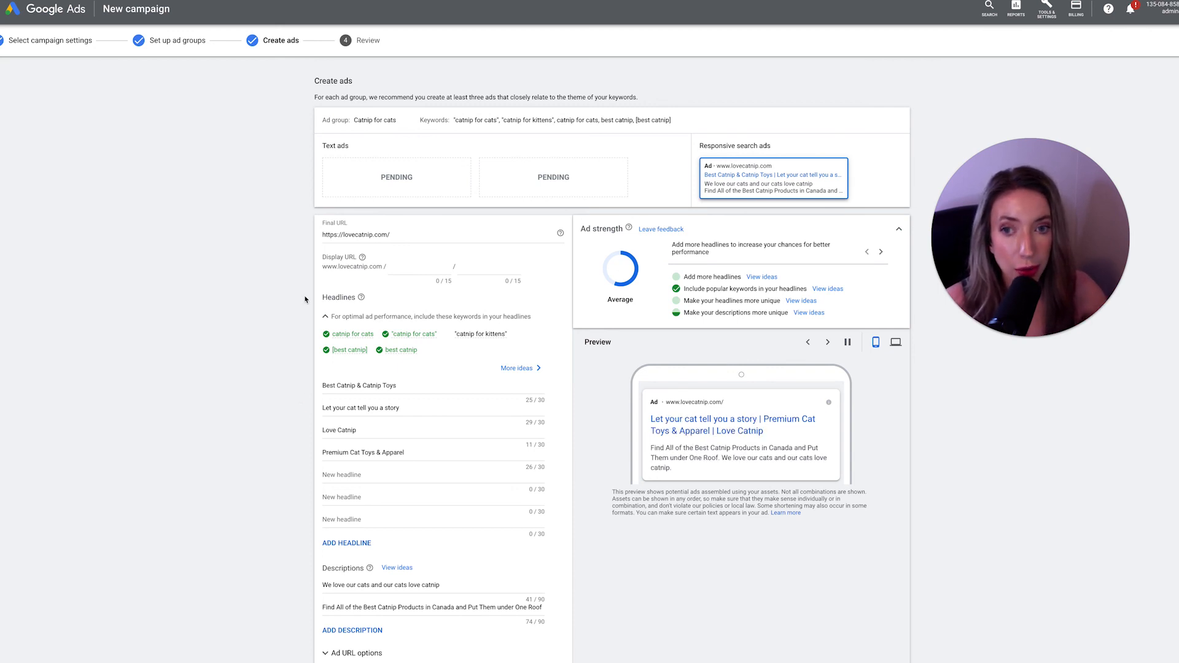
- Save the created ads and continue to the campaign review
{"action": "scroll", "coordinate": [274, 442], "scroll_direction": "down", "scroll_amount": 1}
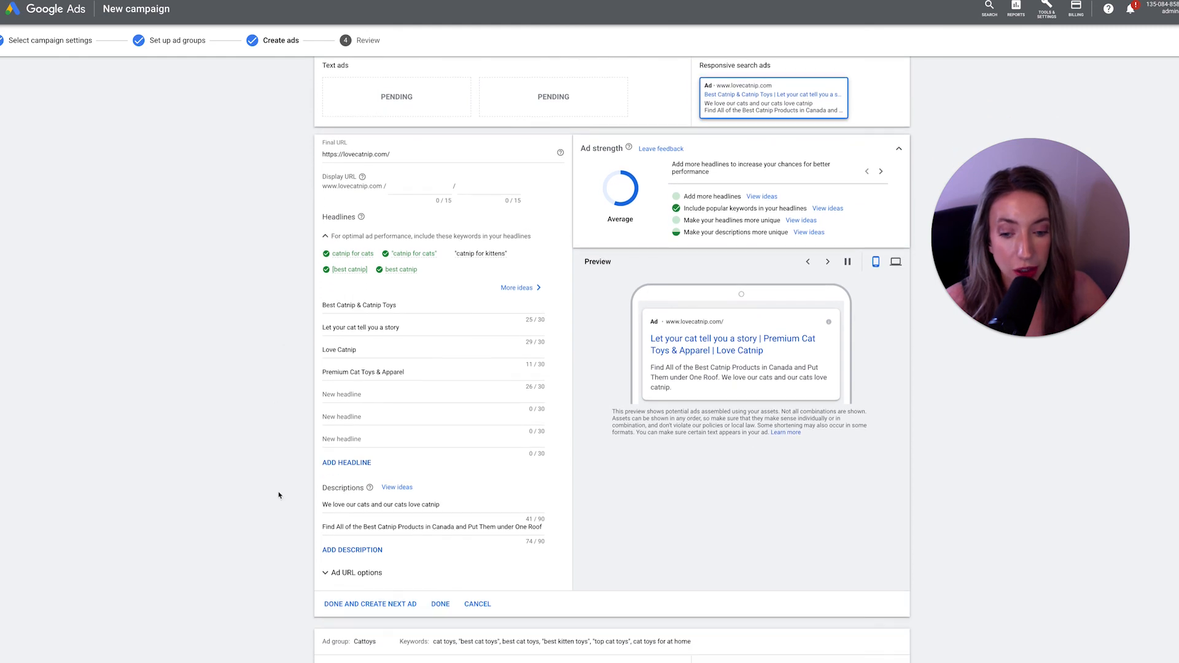
{"action": "scroll", "coordinate": [285, 602], "scroll_direction": "down", "scroll_amount": 2}
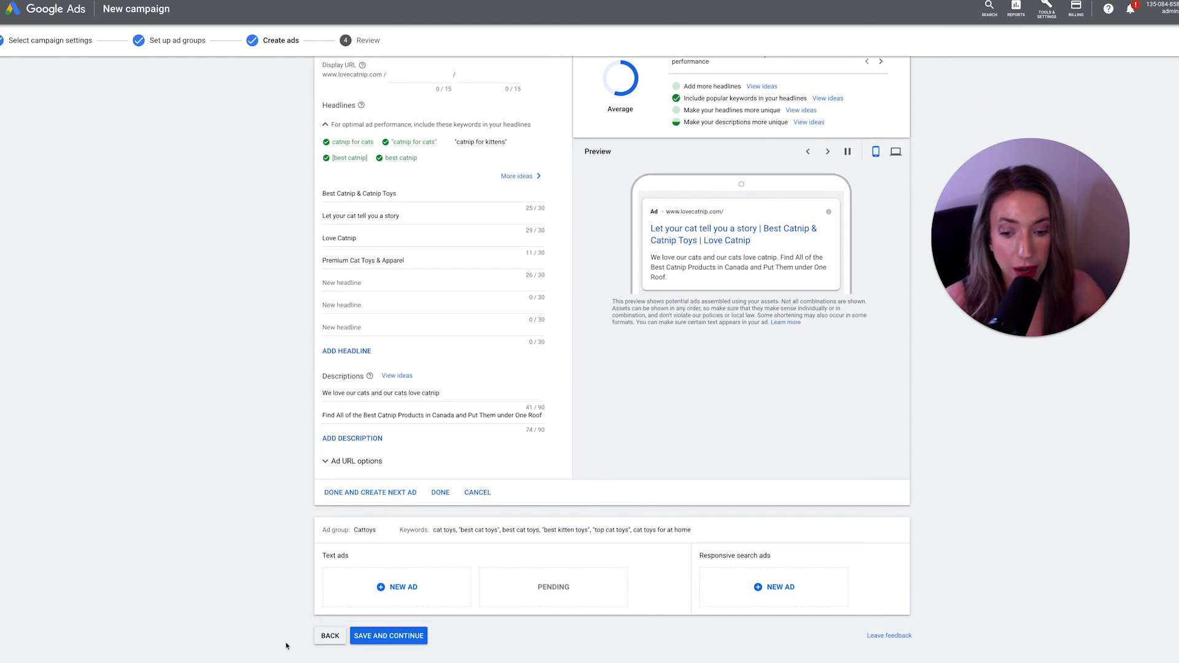
{"action": "left_click", "coordinate": [406, 639]}
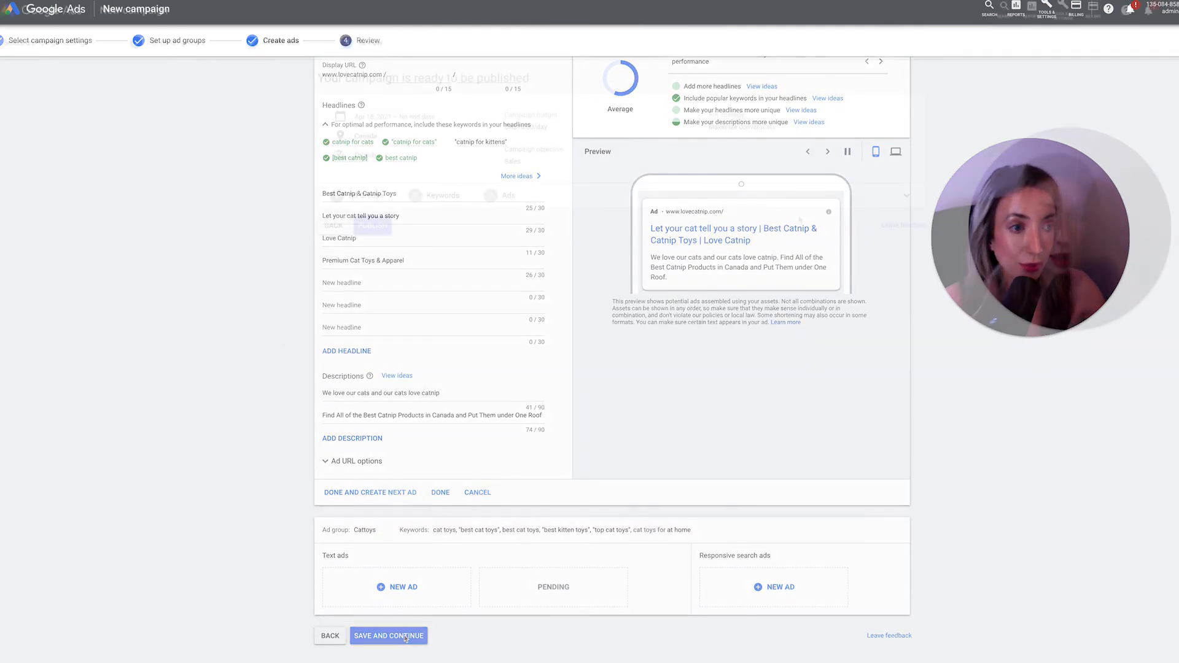